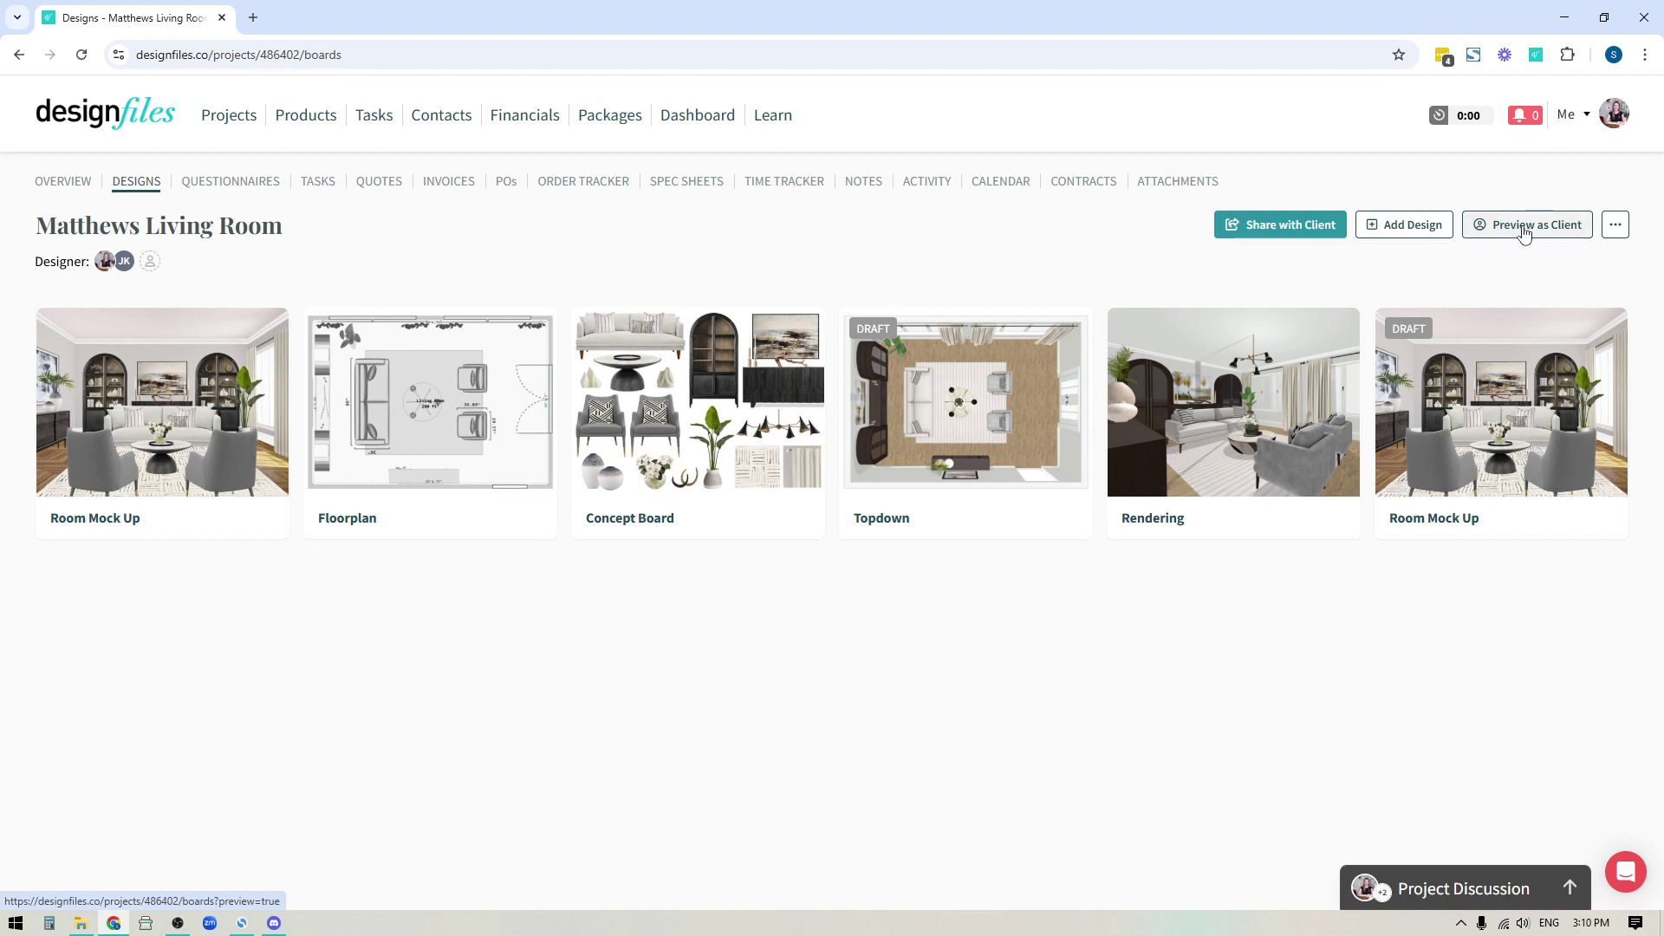
Step: Preview Matthews Living Room as the client, paging from Room Mock Up and Floorplan to the Concept Board's $27,154.85 product list
click(1527, 231)
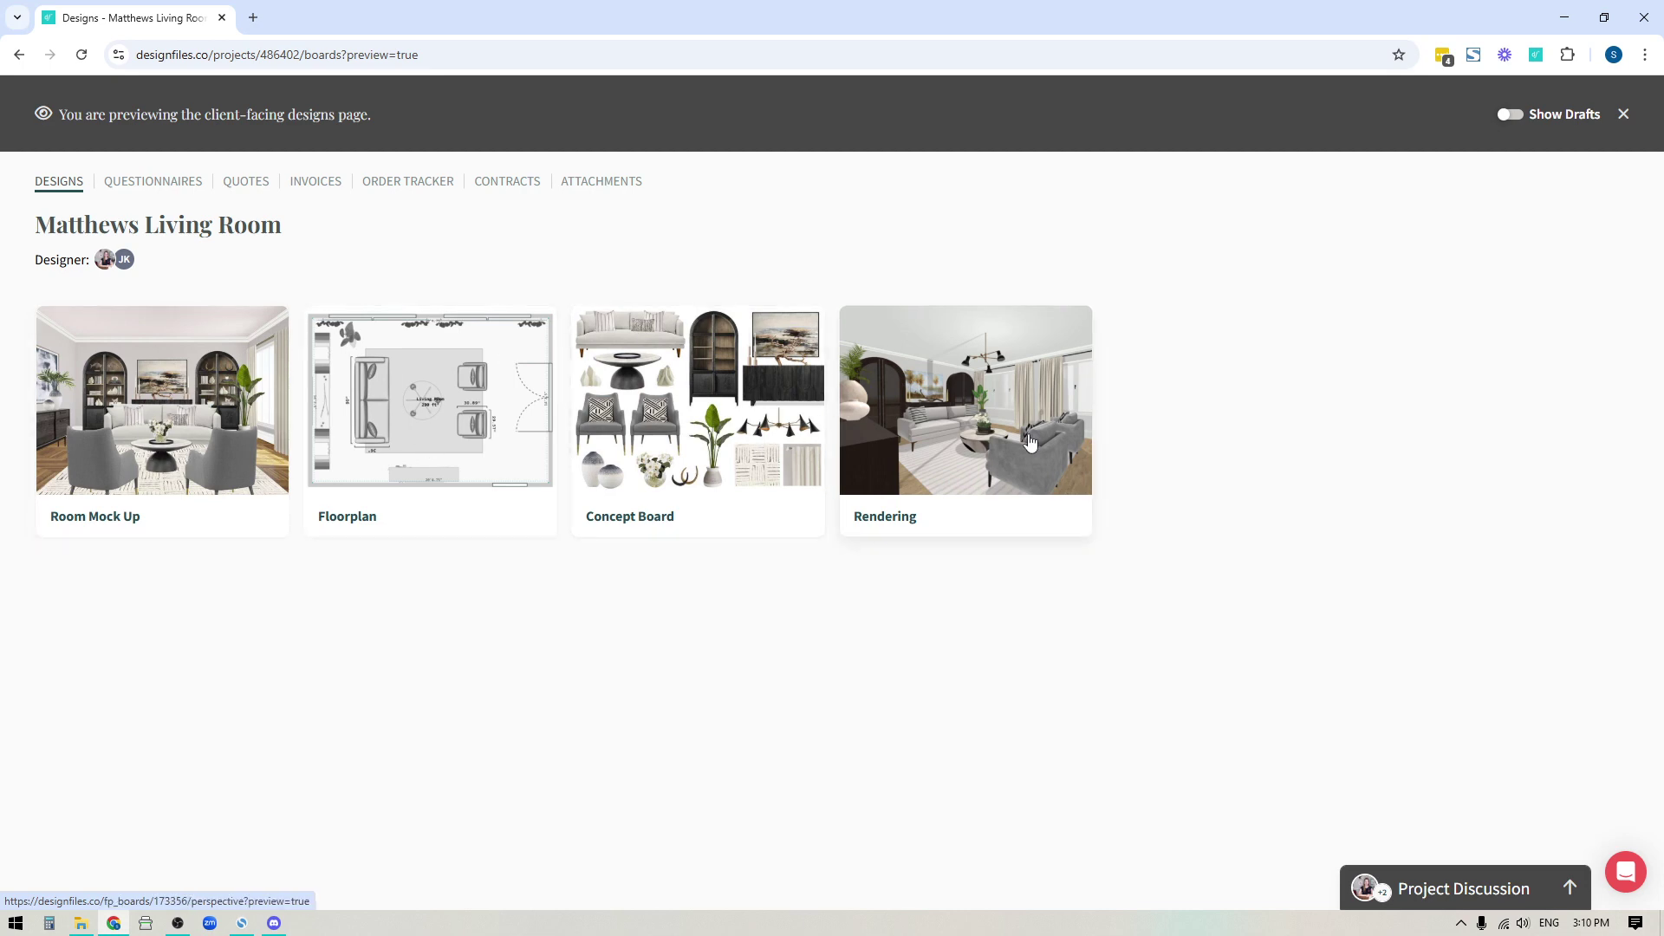
click(234, 416)
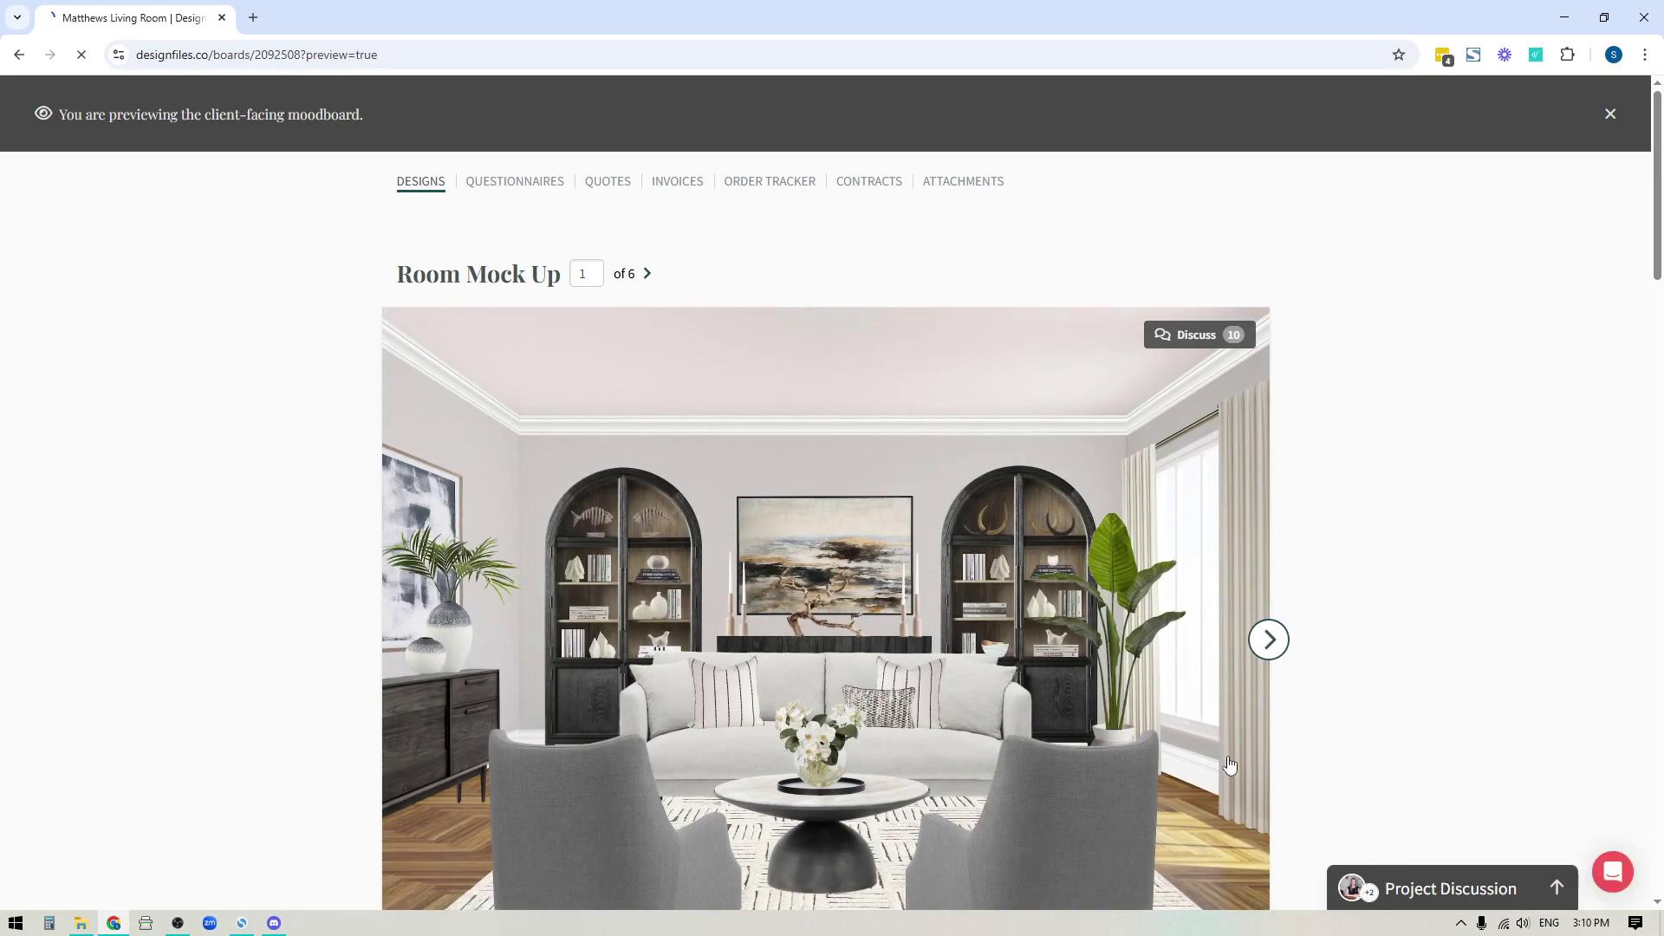
click(1268, 639)
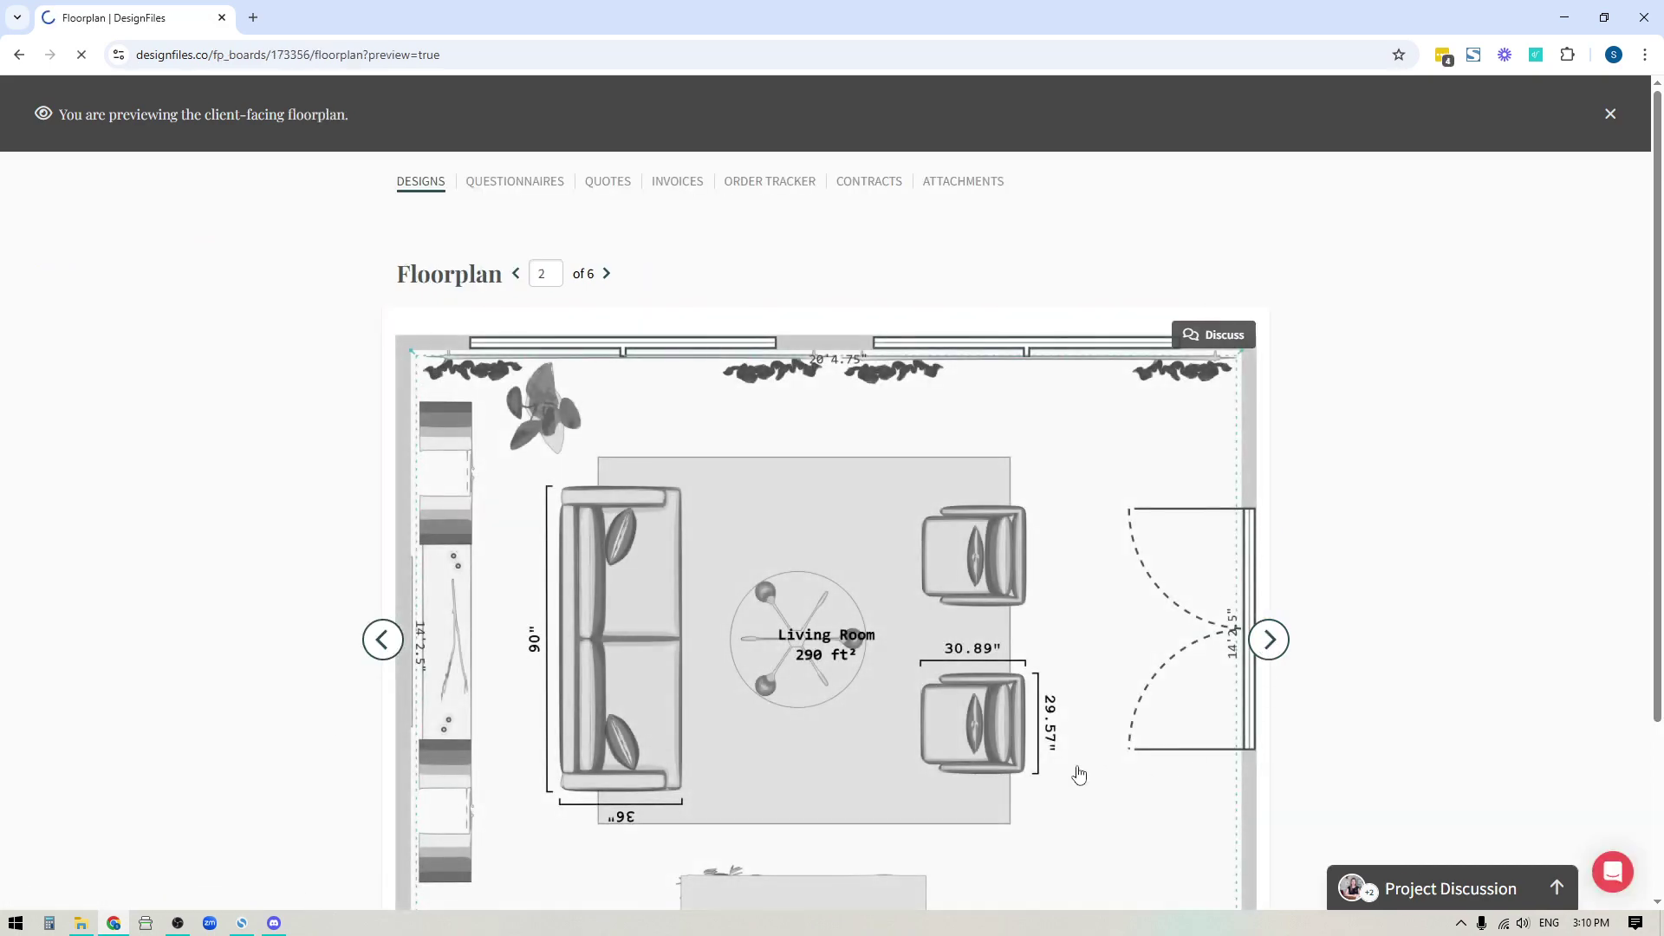
scroll(947, 732, down, 10)
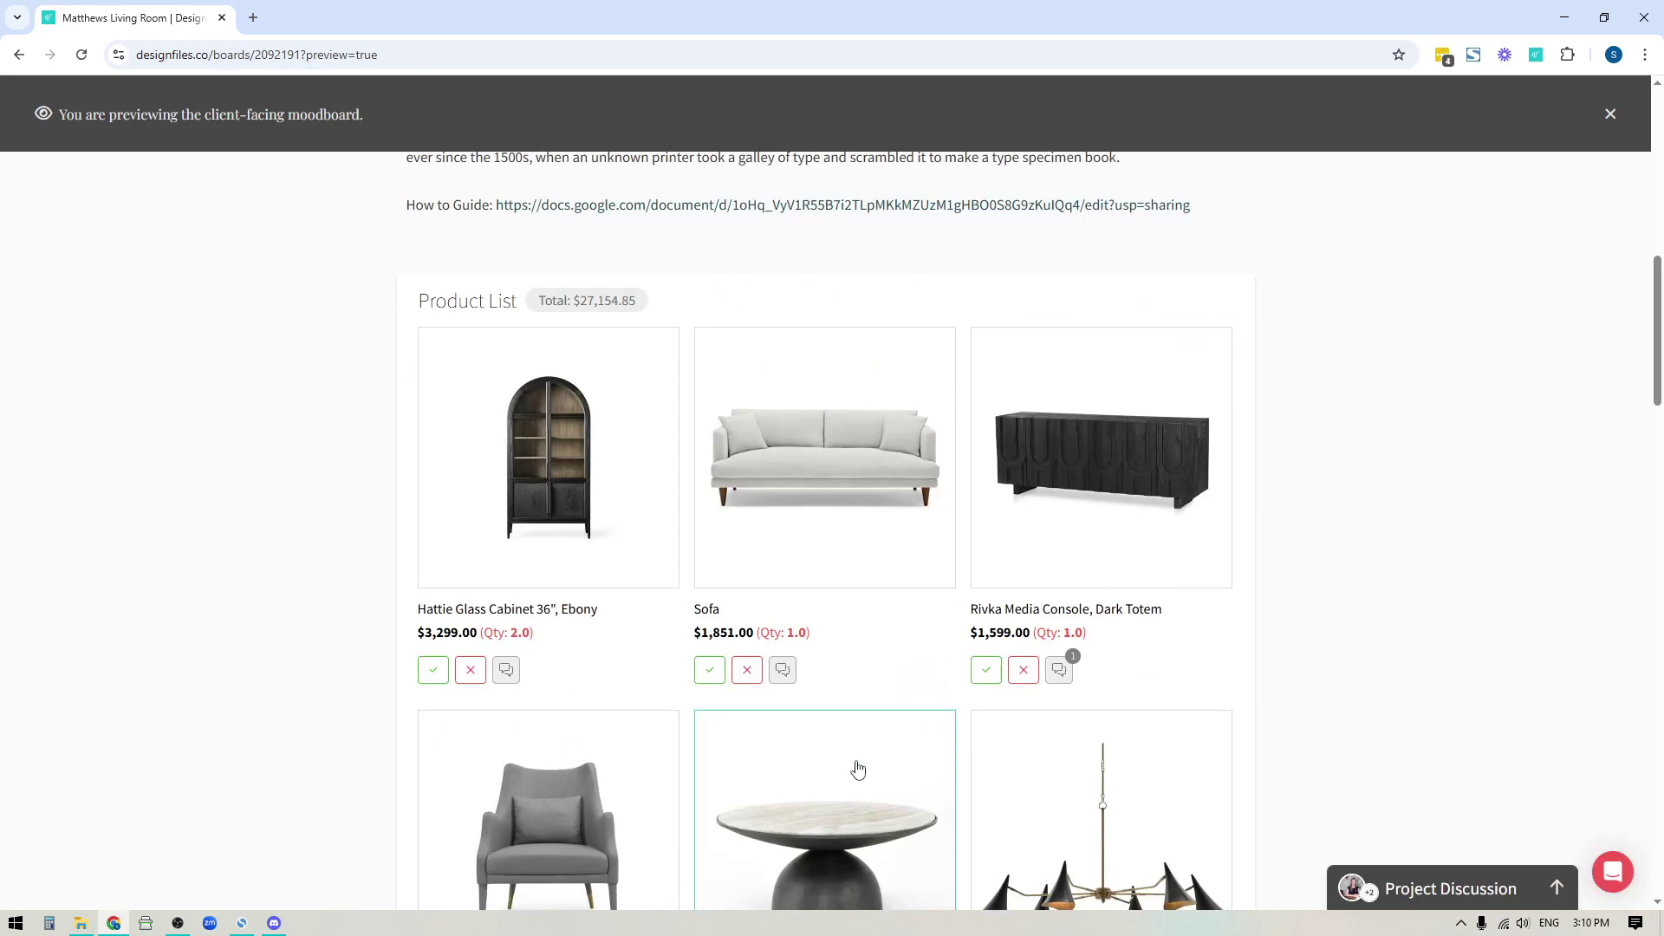
scroll(858, 769, down, 3)
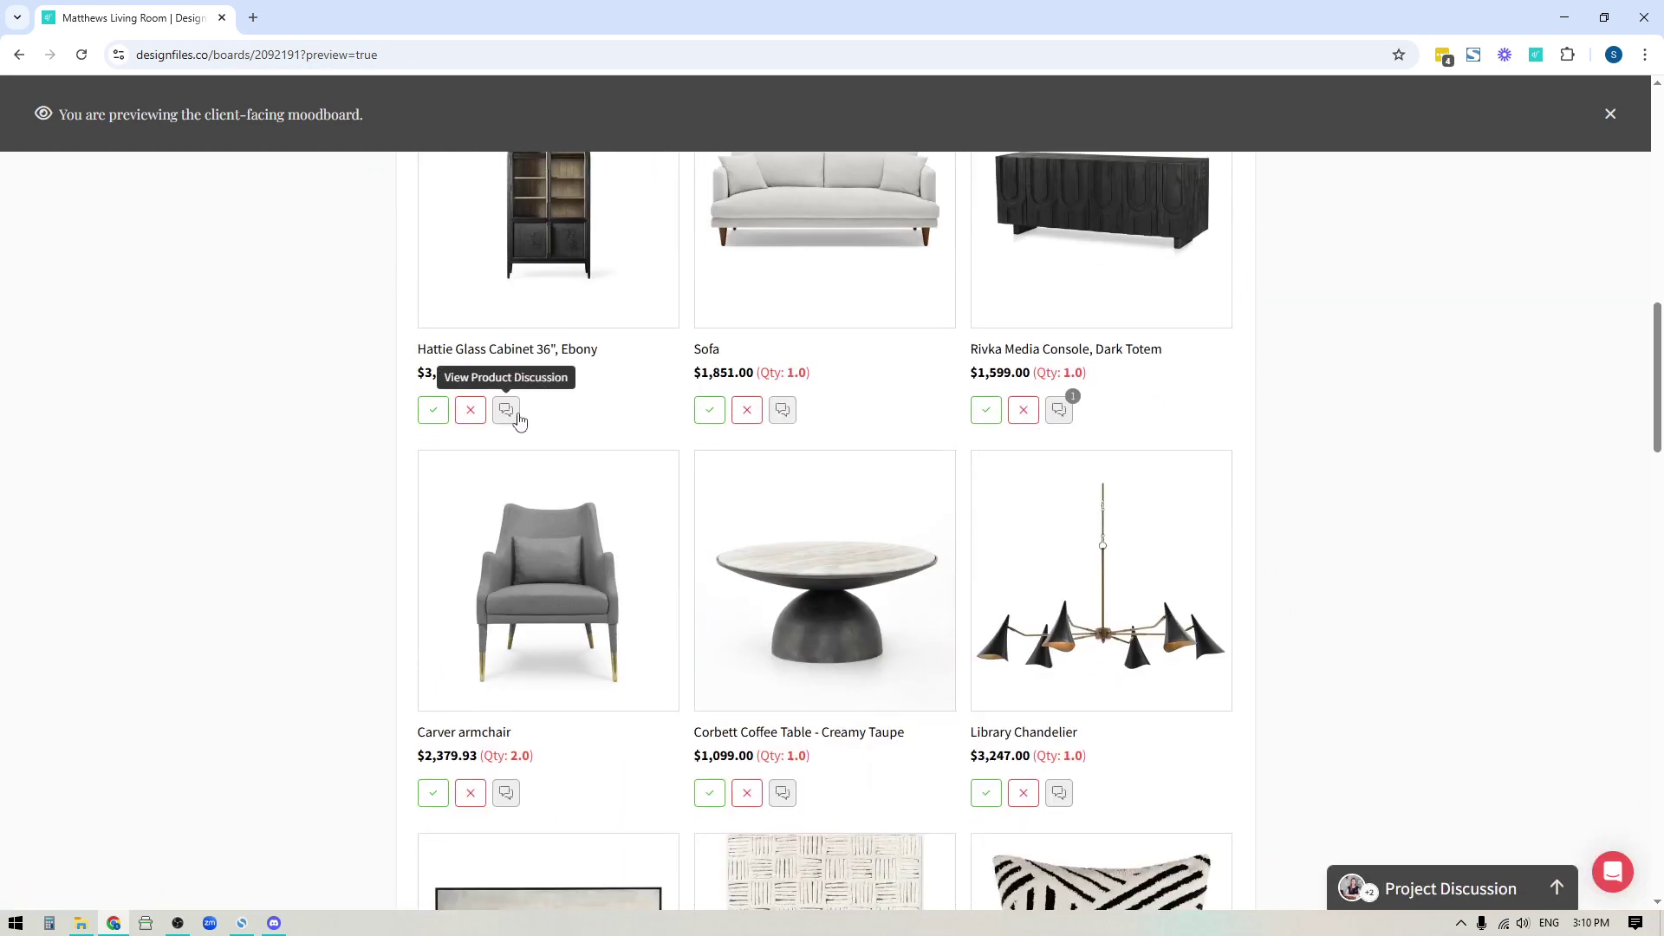
scroll(518, 420, up, 13)
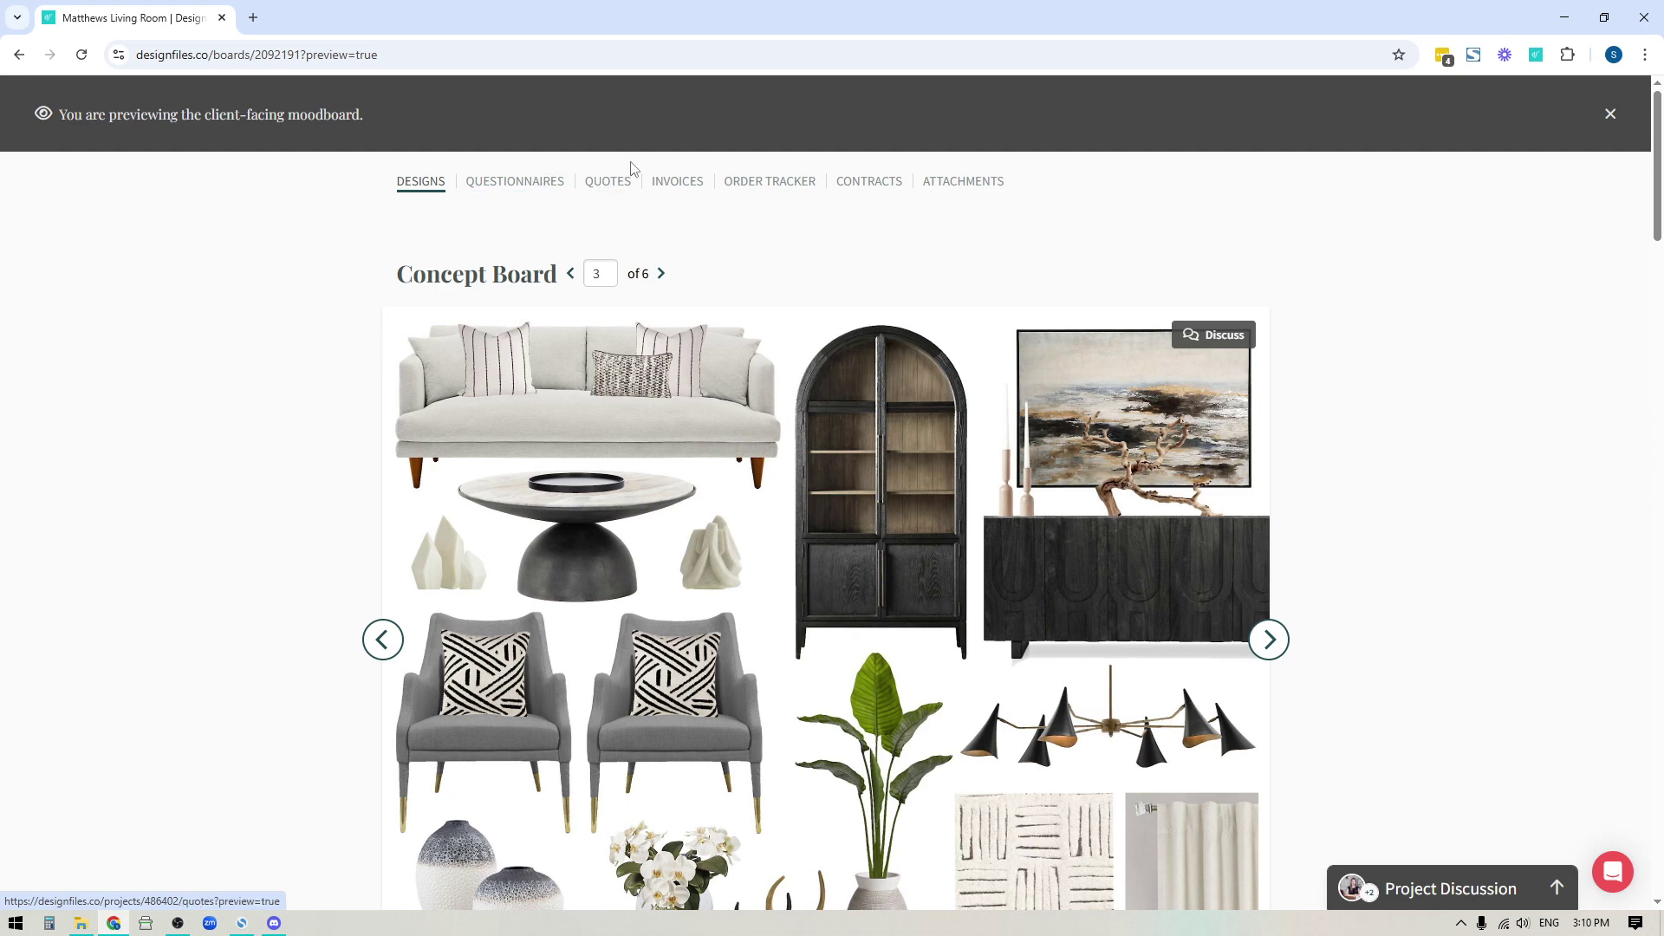
Step: View client-facing invoice 0431 in a new tab, then go back to the Designs list
click(672, 187)
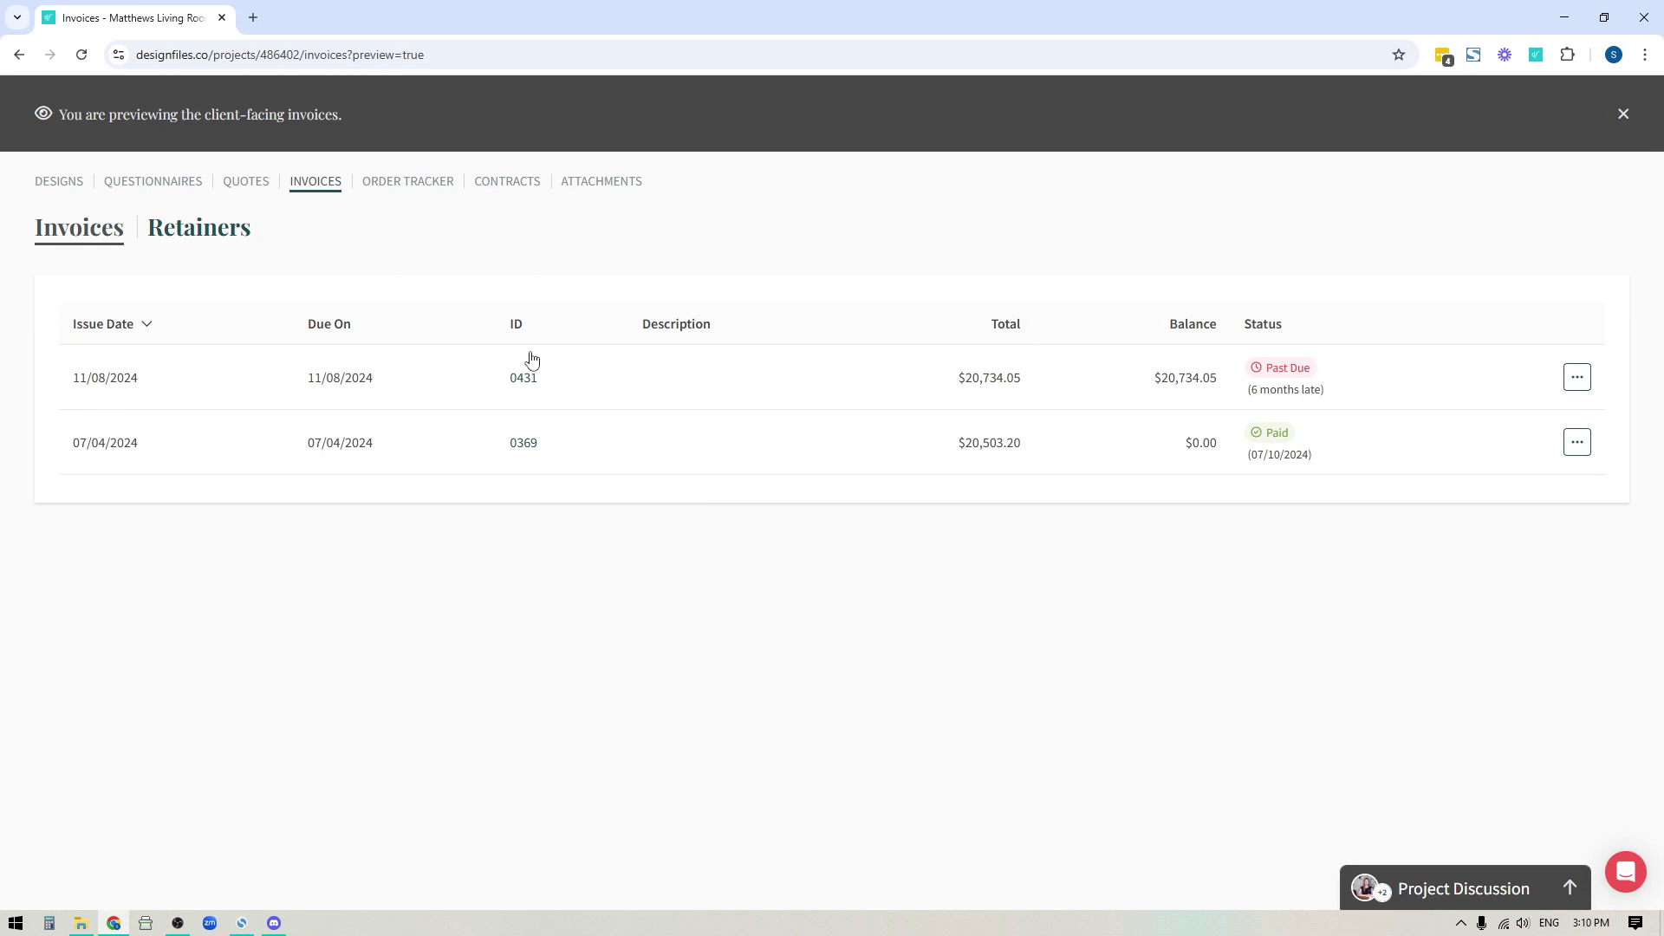
click(525, 379)
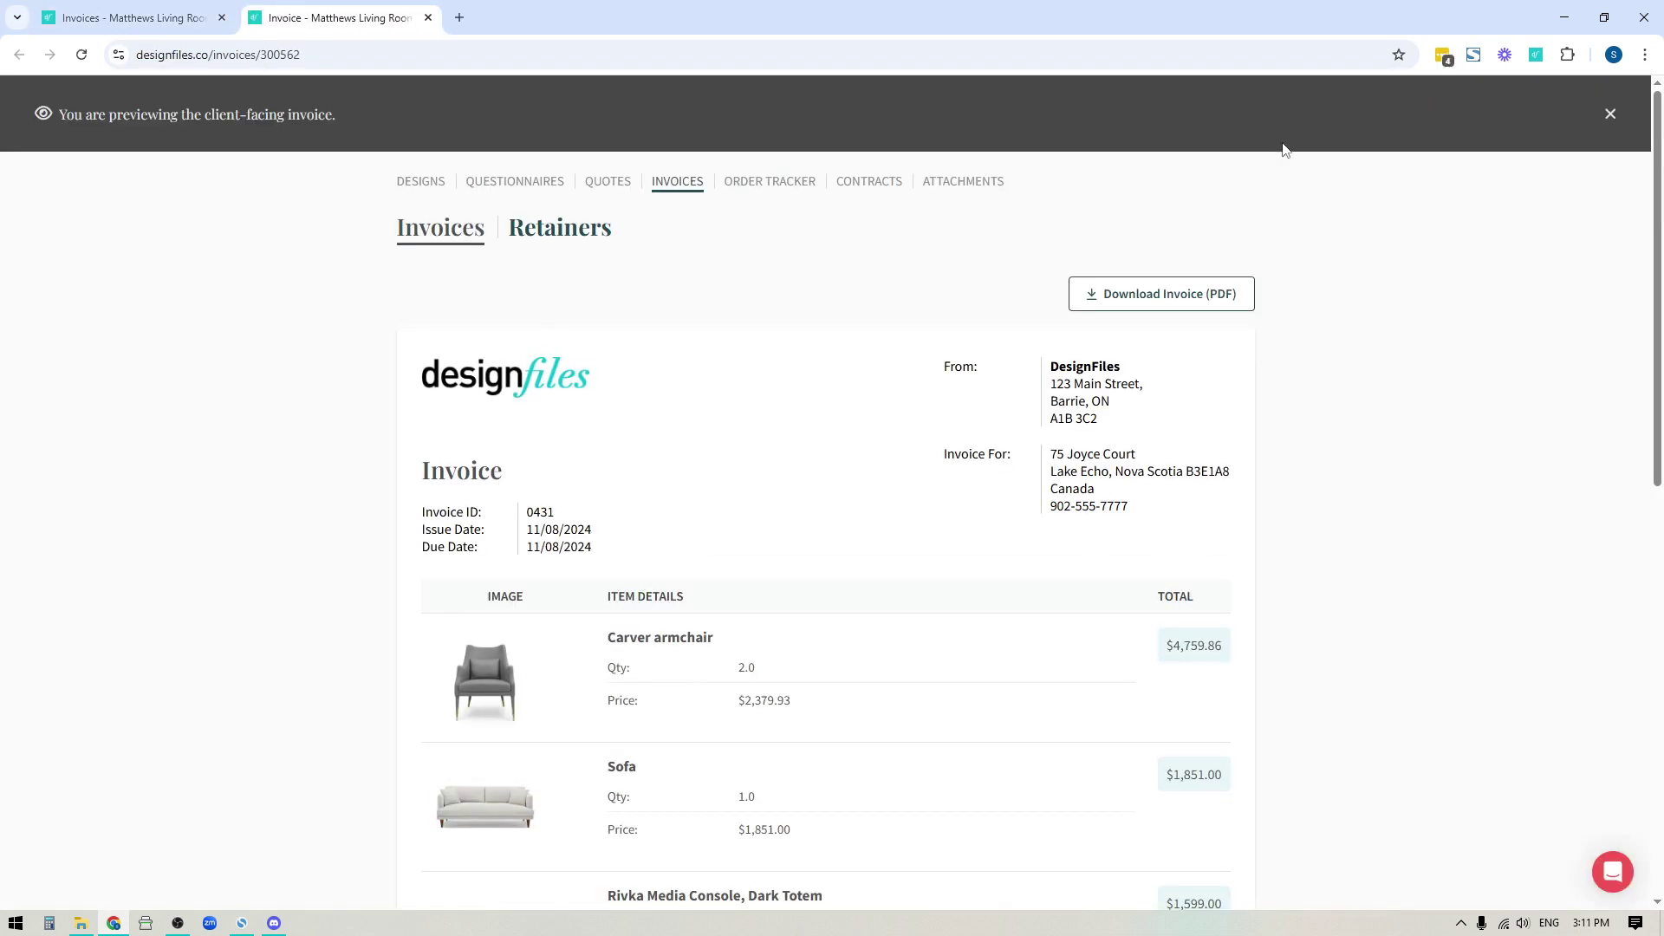
click(416, 189)
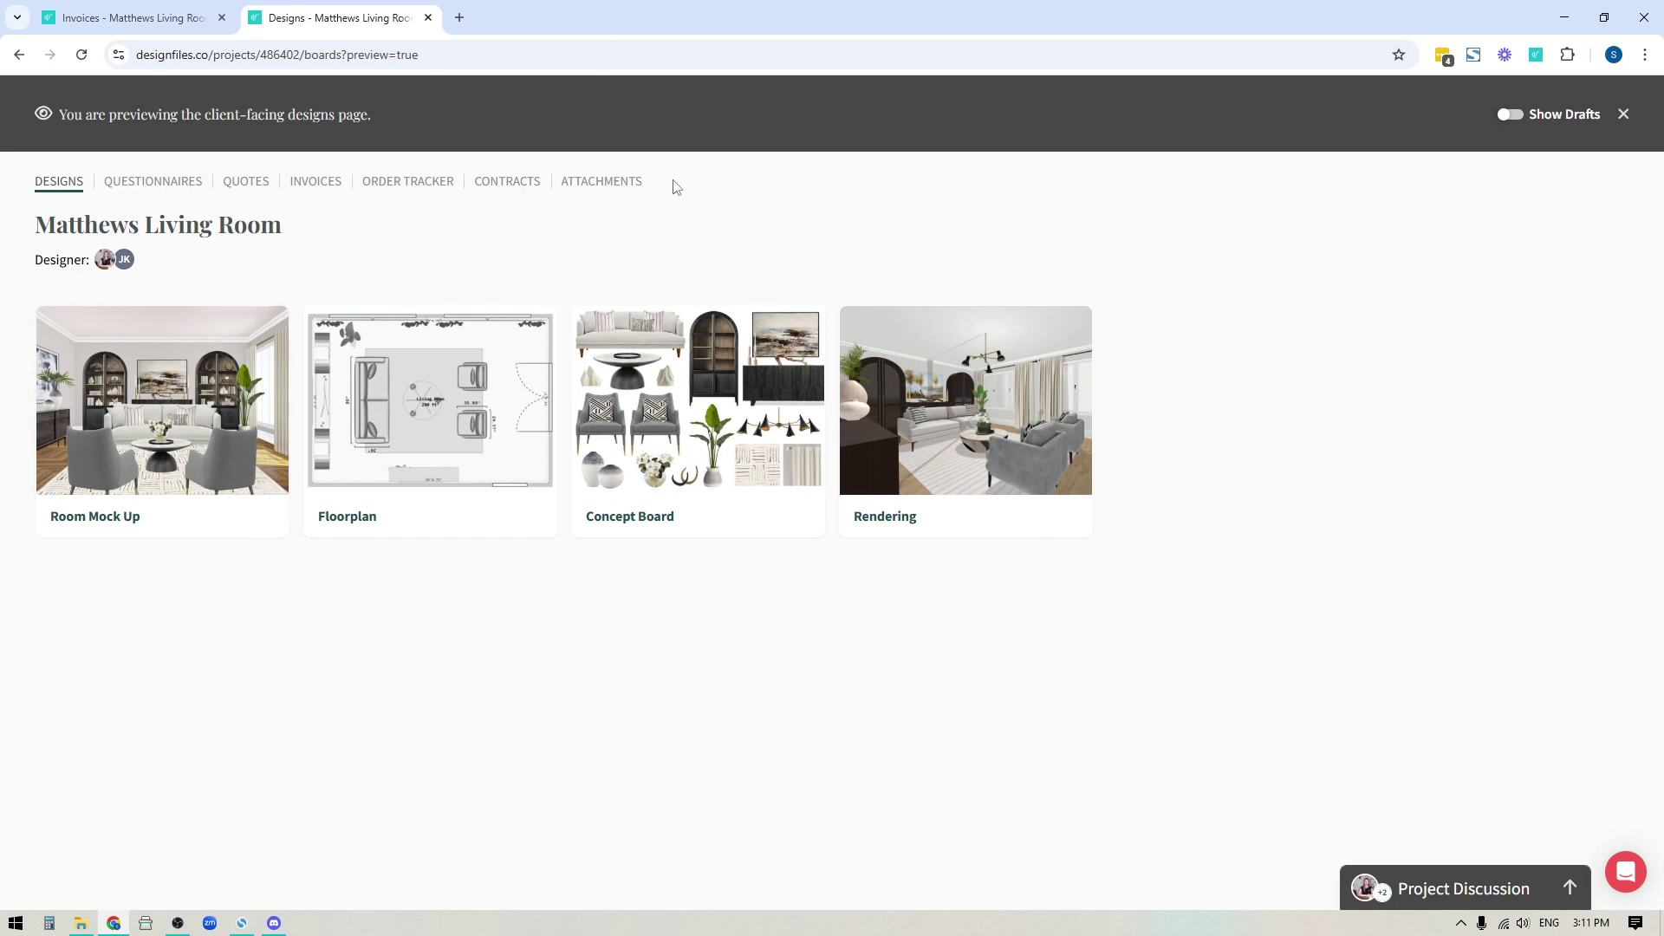
drag(672, 186, 24, 188)
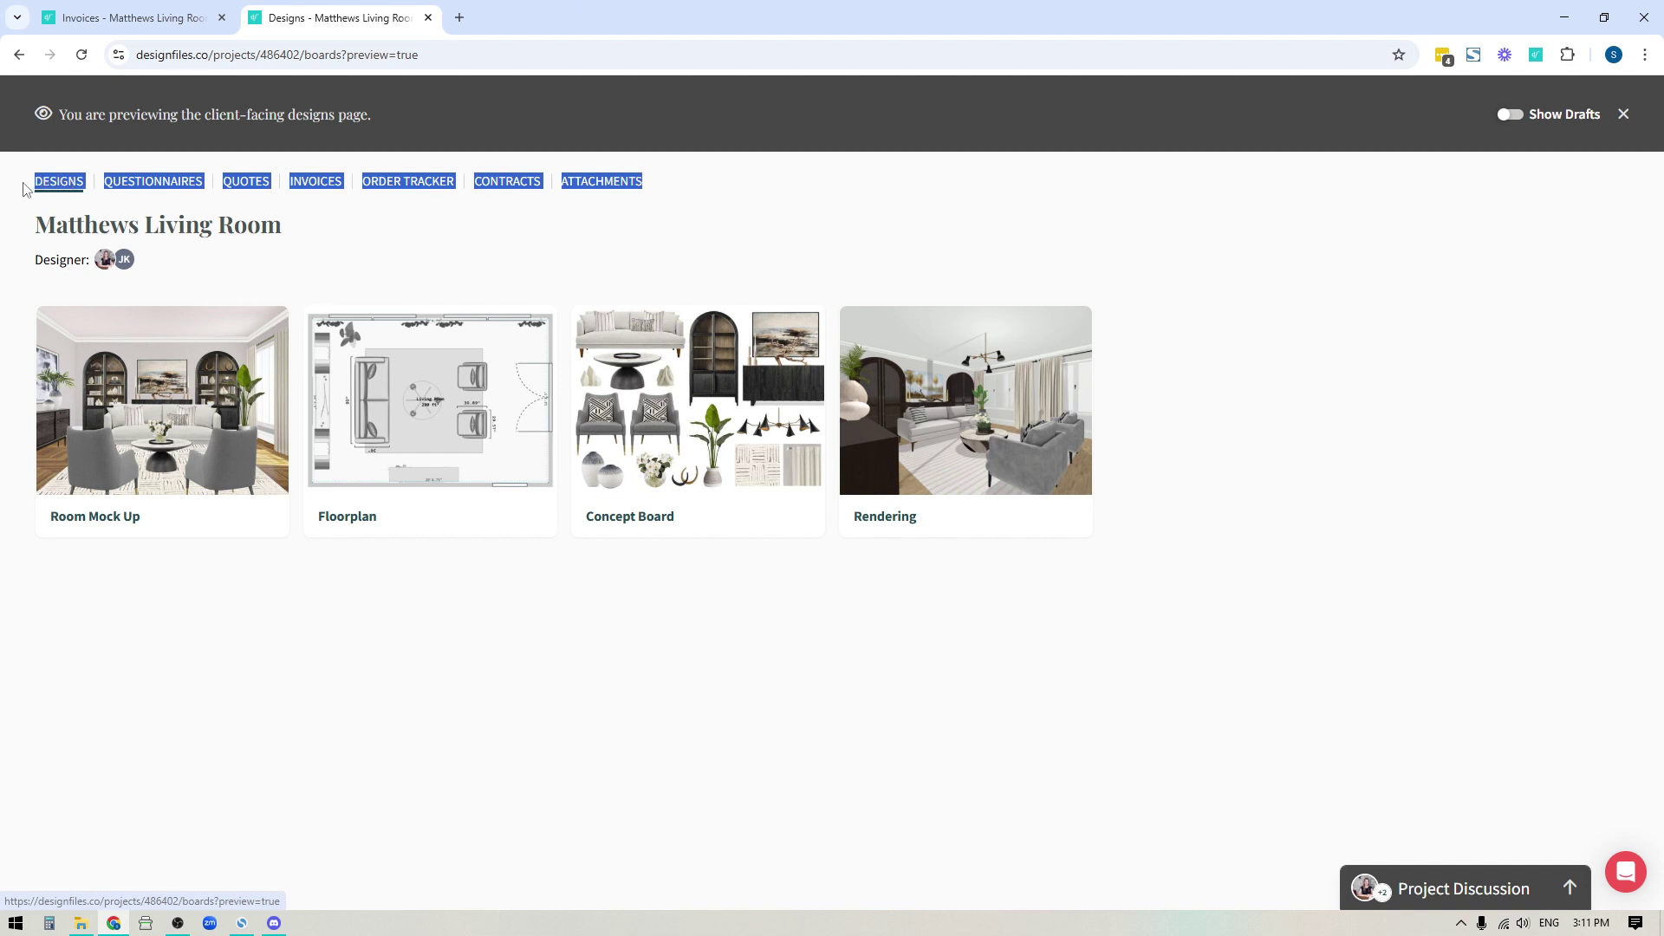
click(790, 206)
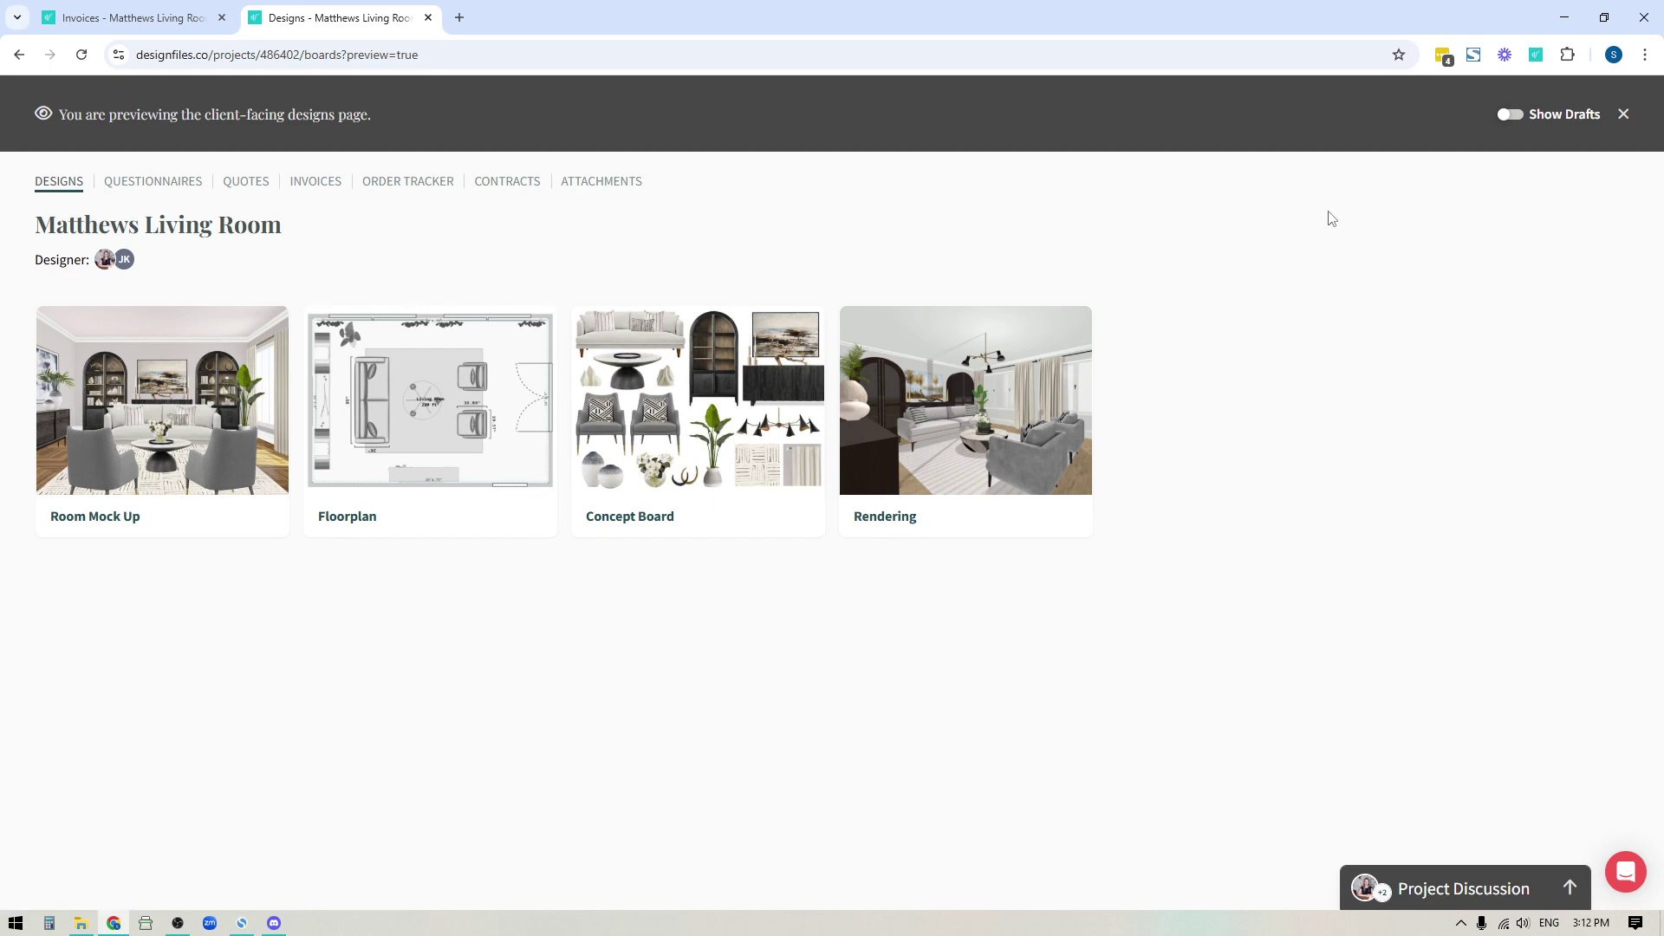
click(1623, 116)
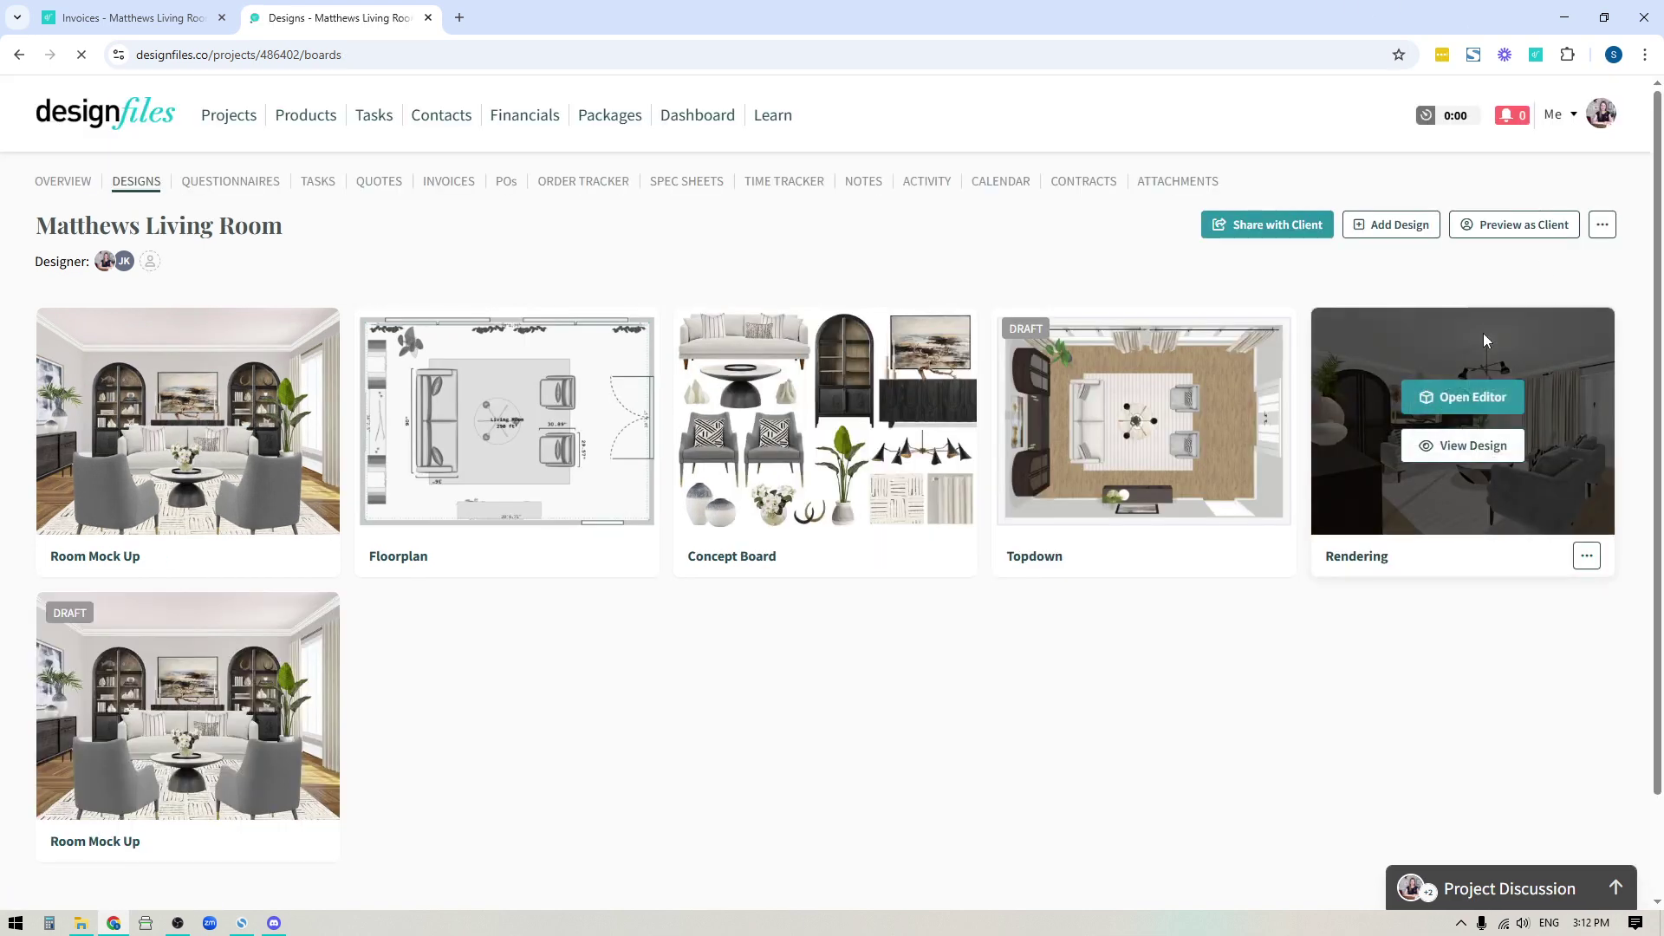
mouse_move(1033, 476)
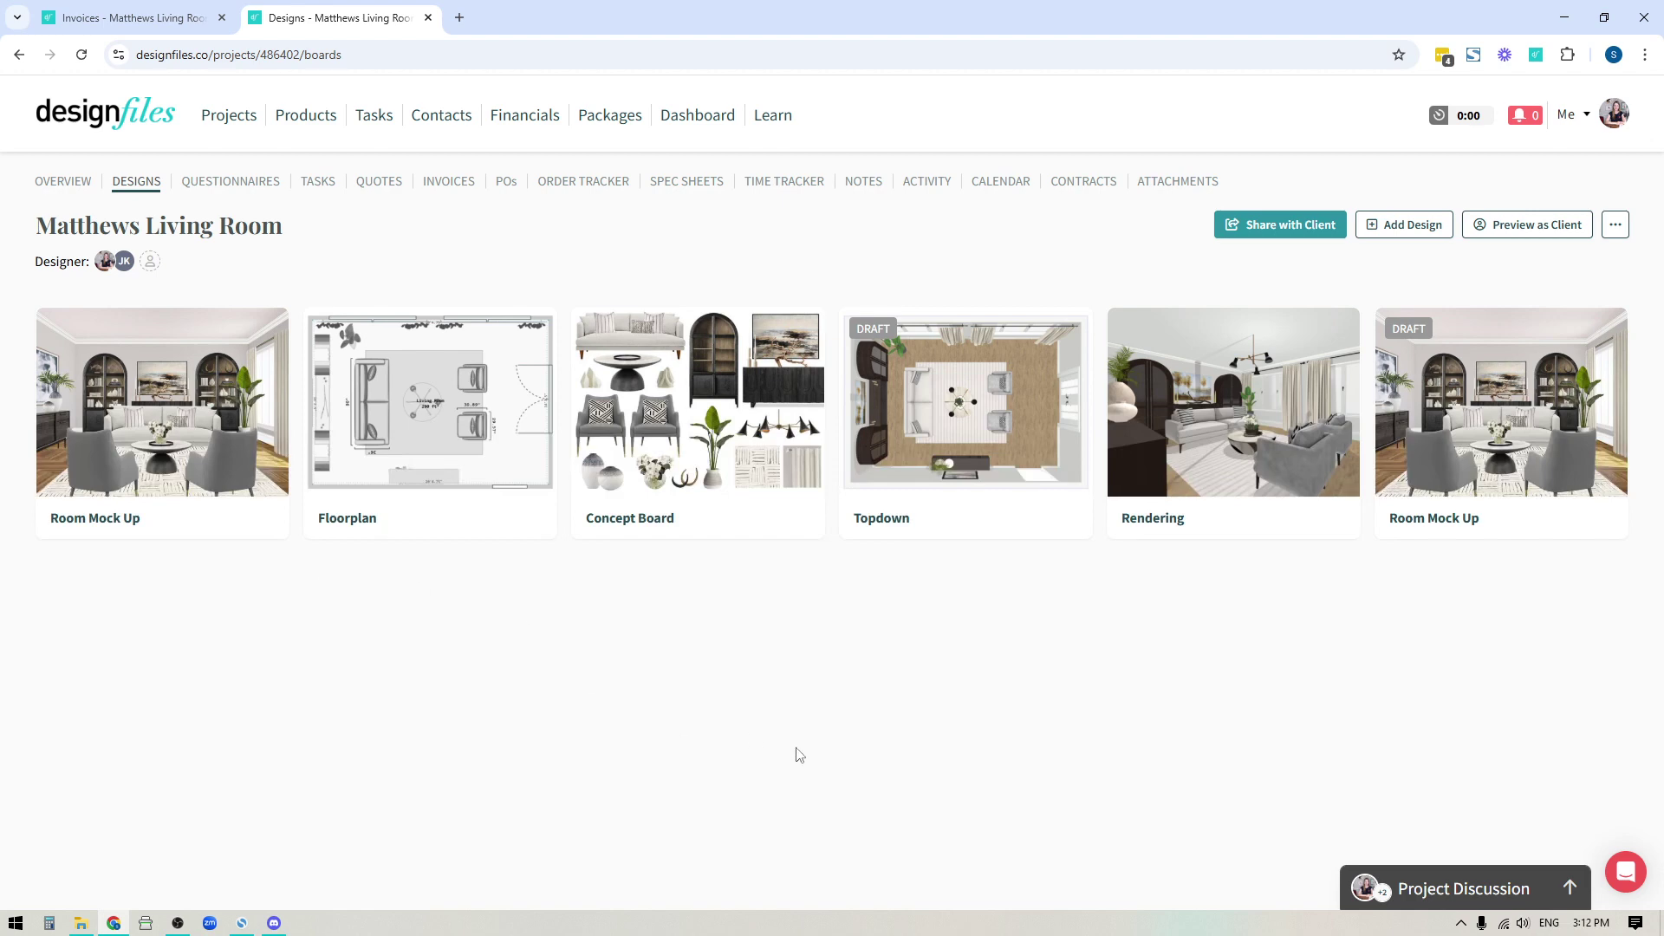
mouse_move(947, 412)
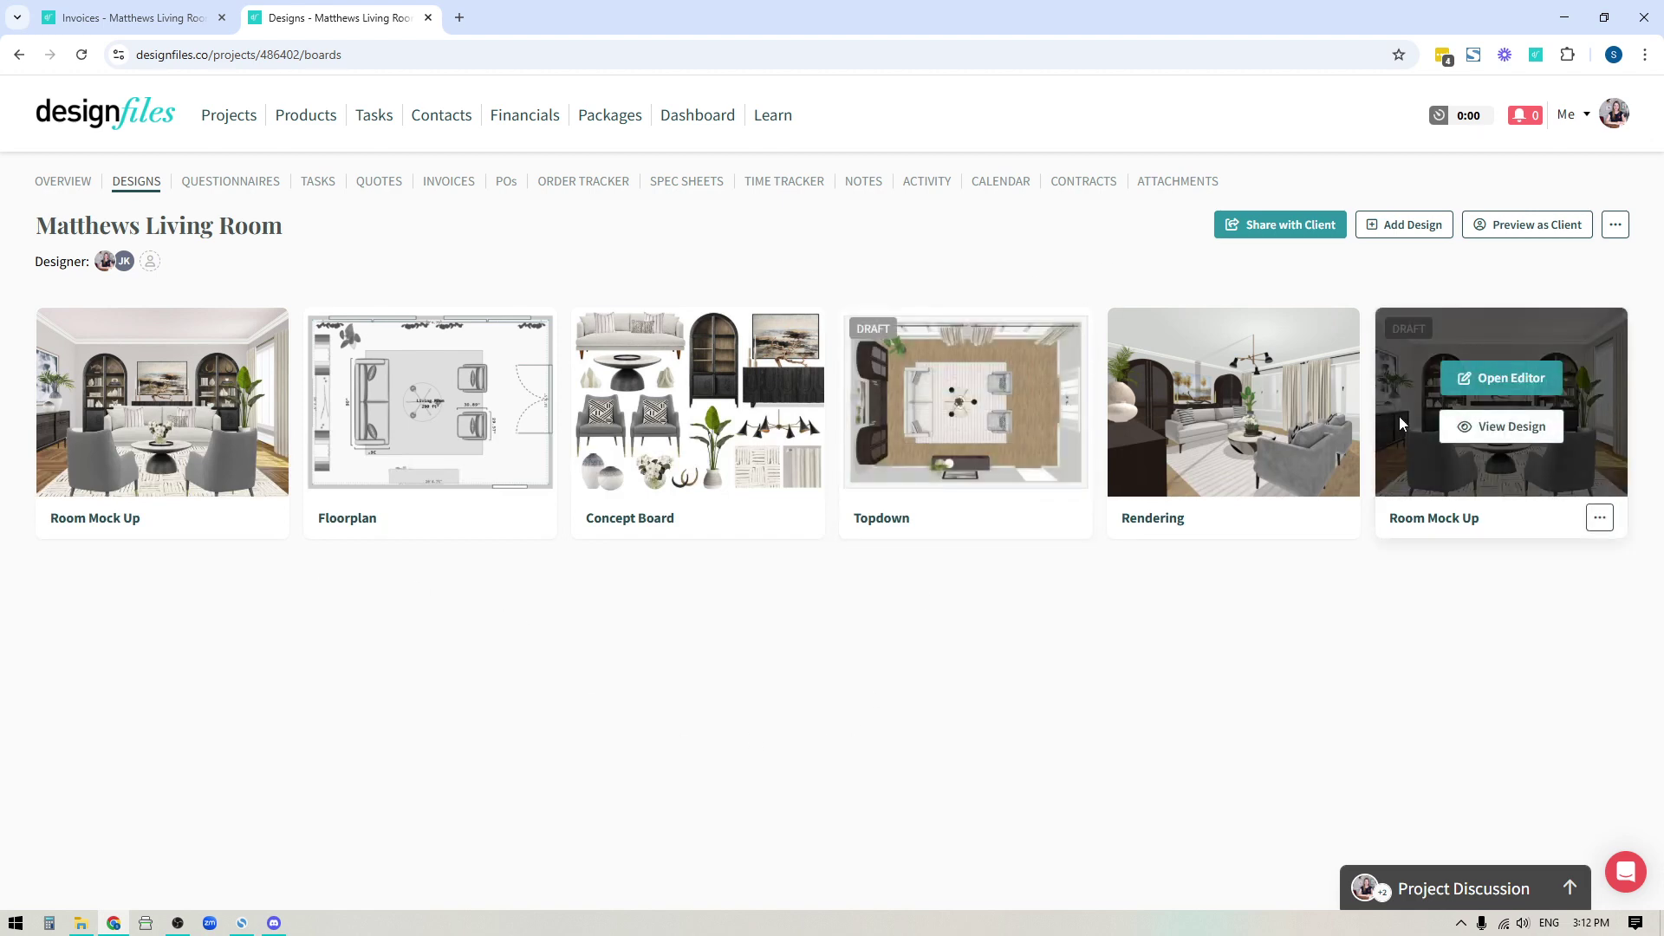
click(1549, 224)
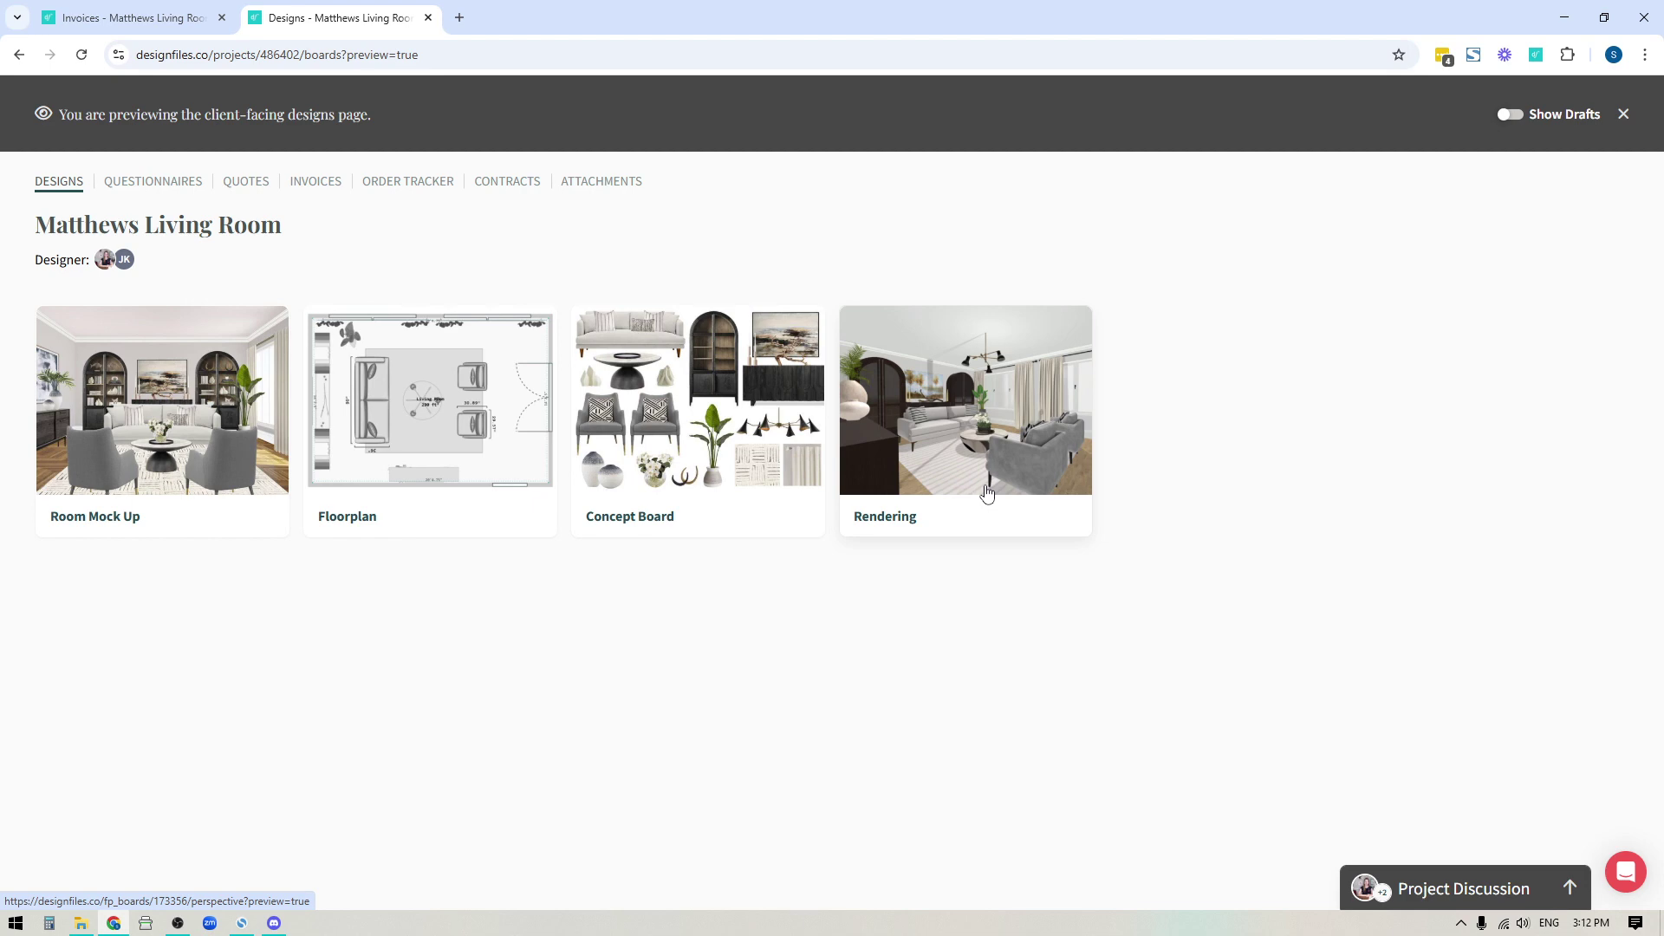
mouse_move(1524, 121)
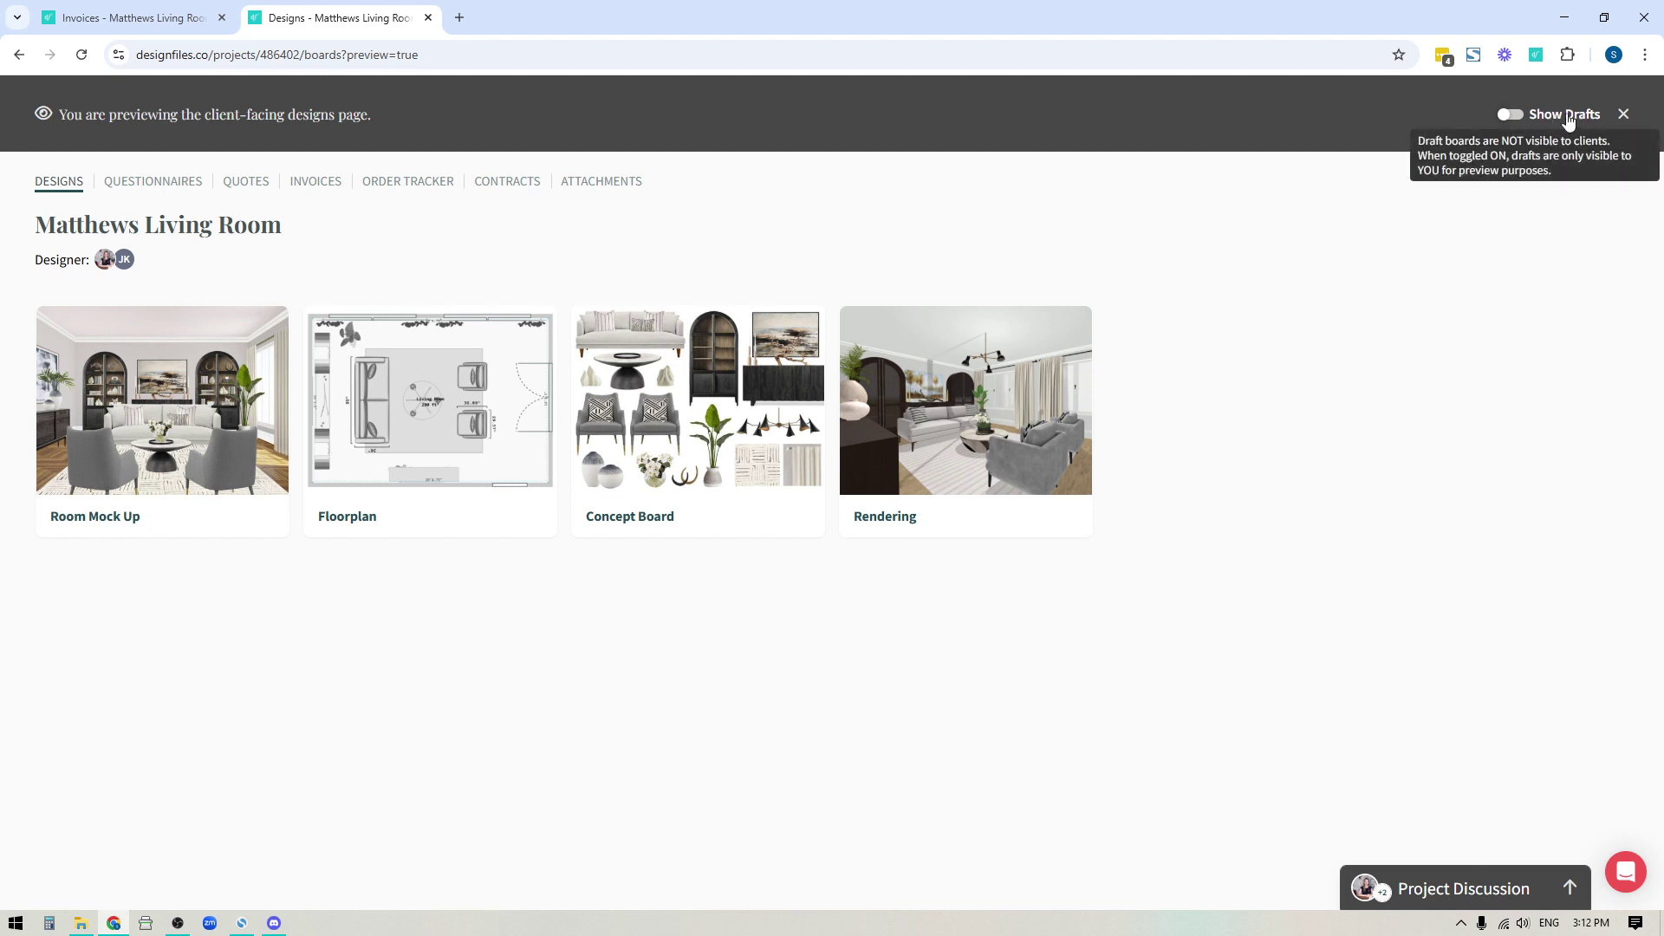
Step: Turn on Show Drafts and browse the draft Room Mock Up board's $24,107.53 product list
click(1512, 114)
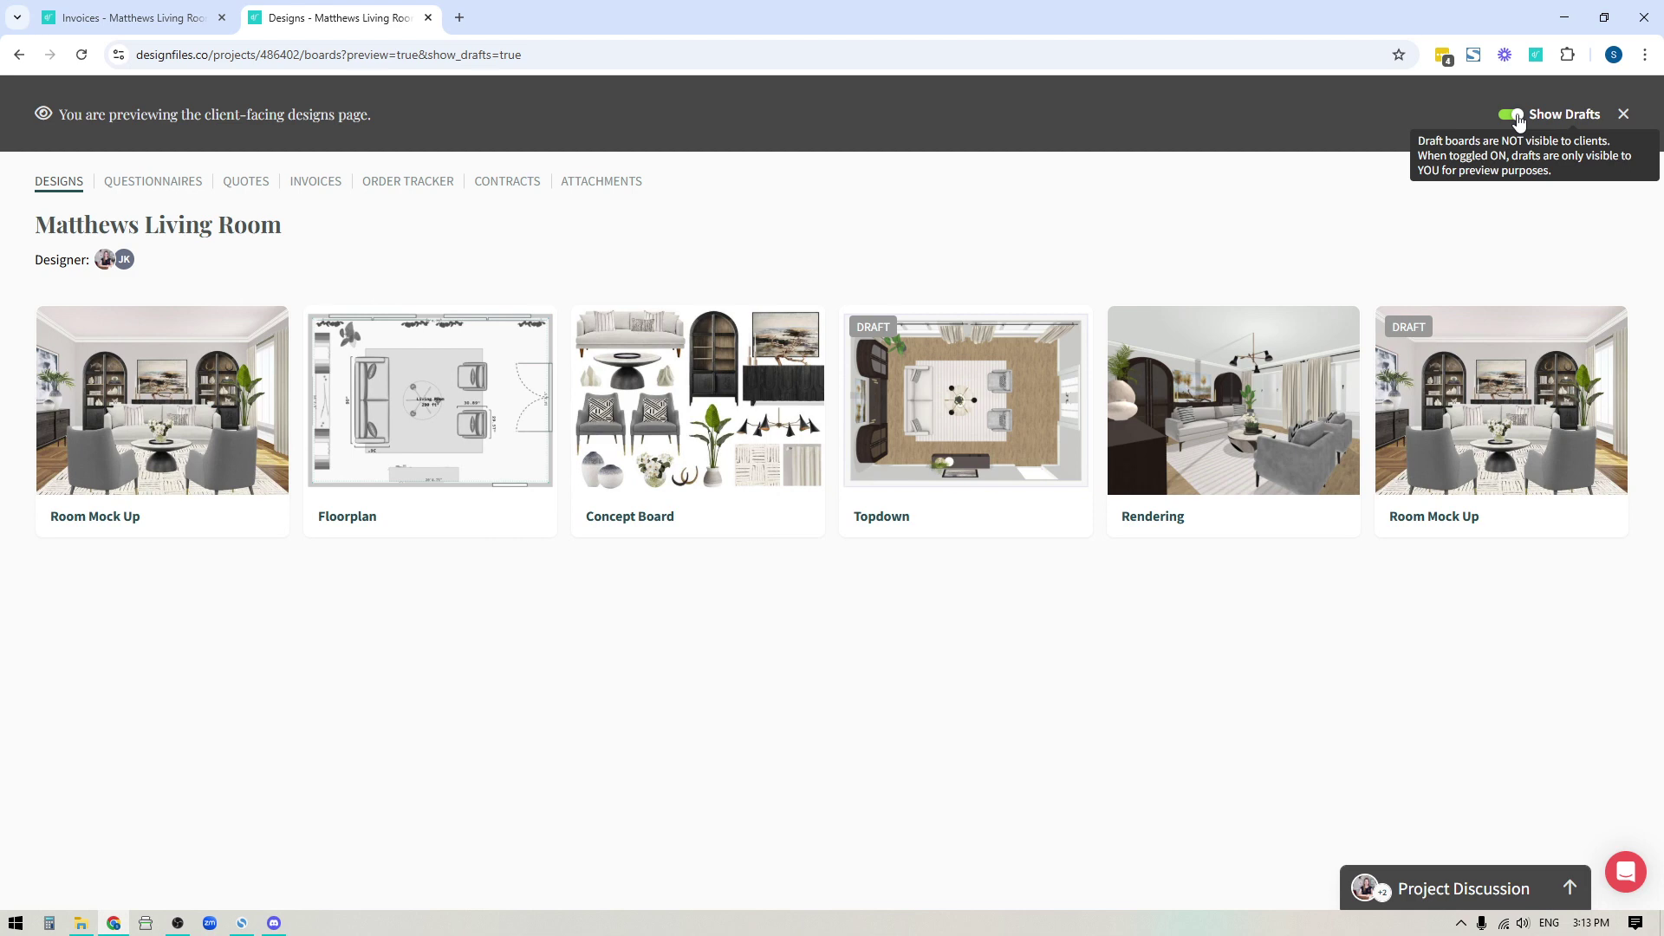
click(1441, 414)
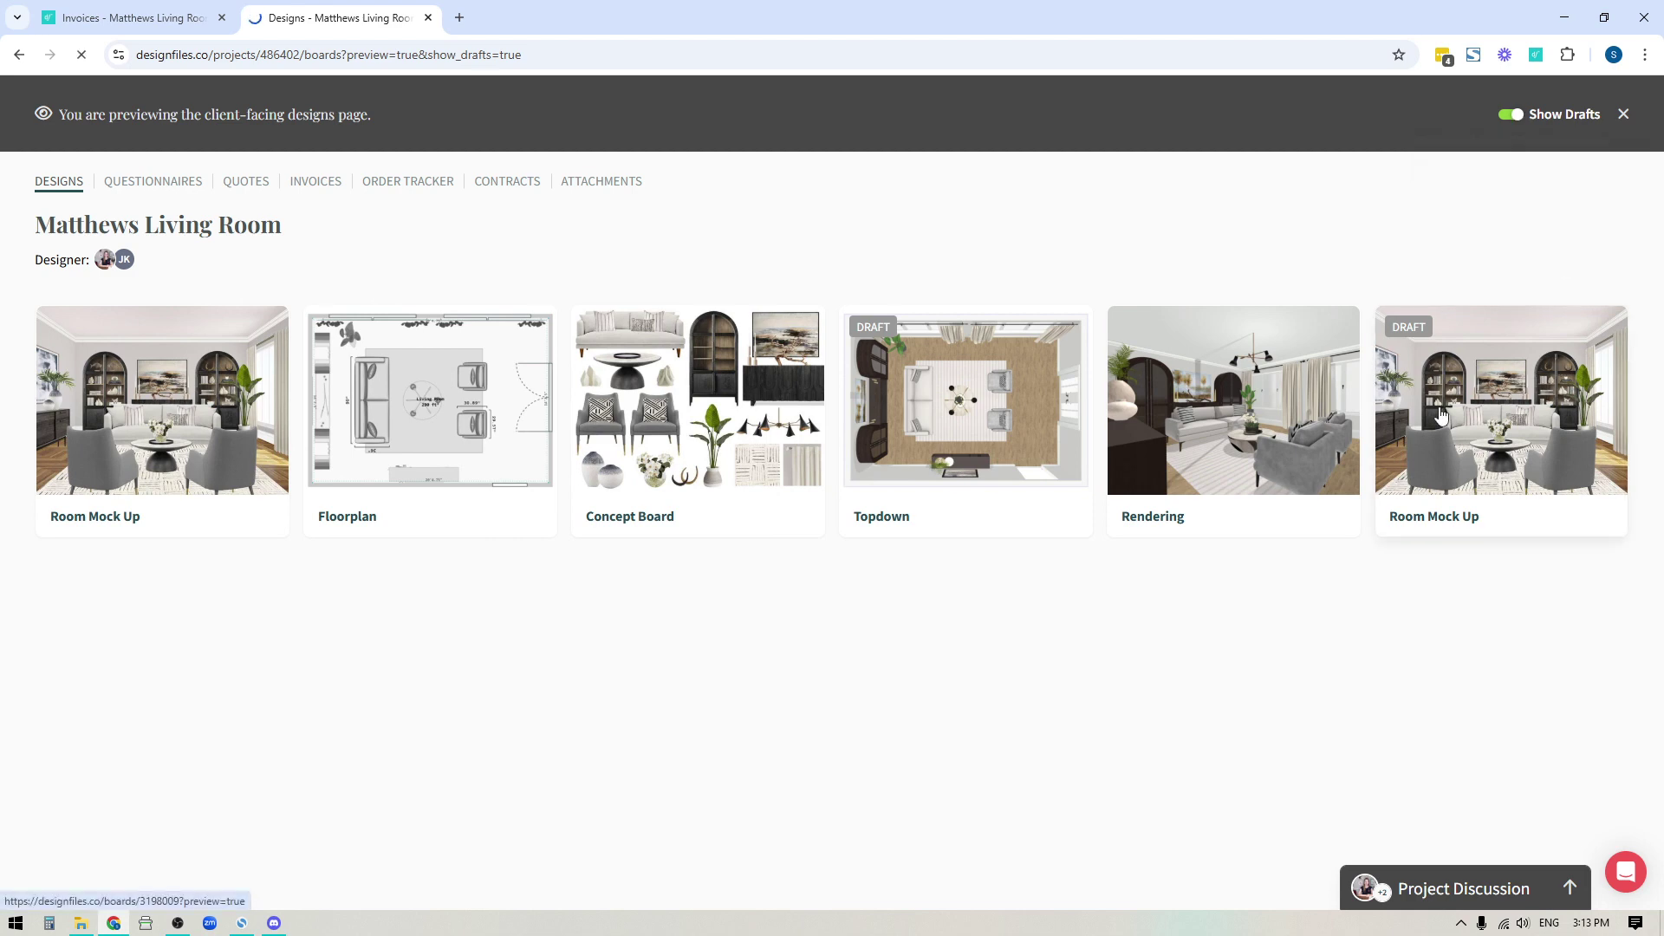
scroll(910, 553, down, 9)
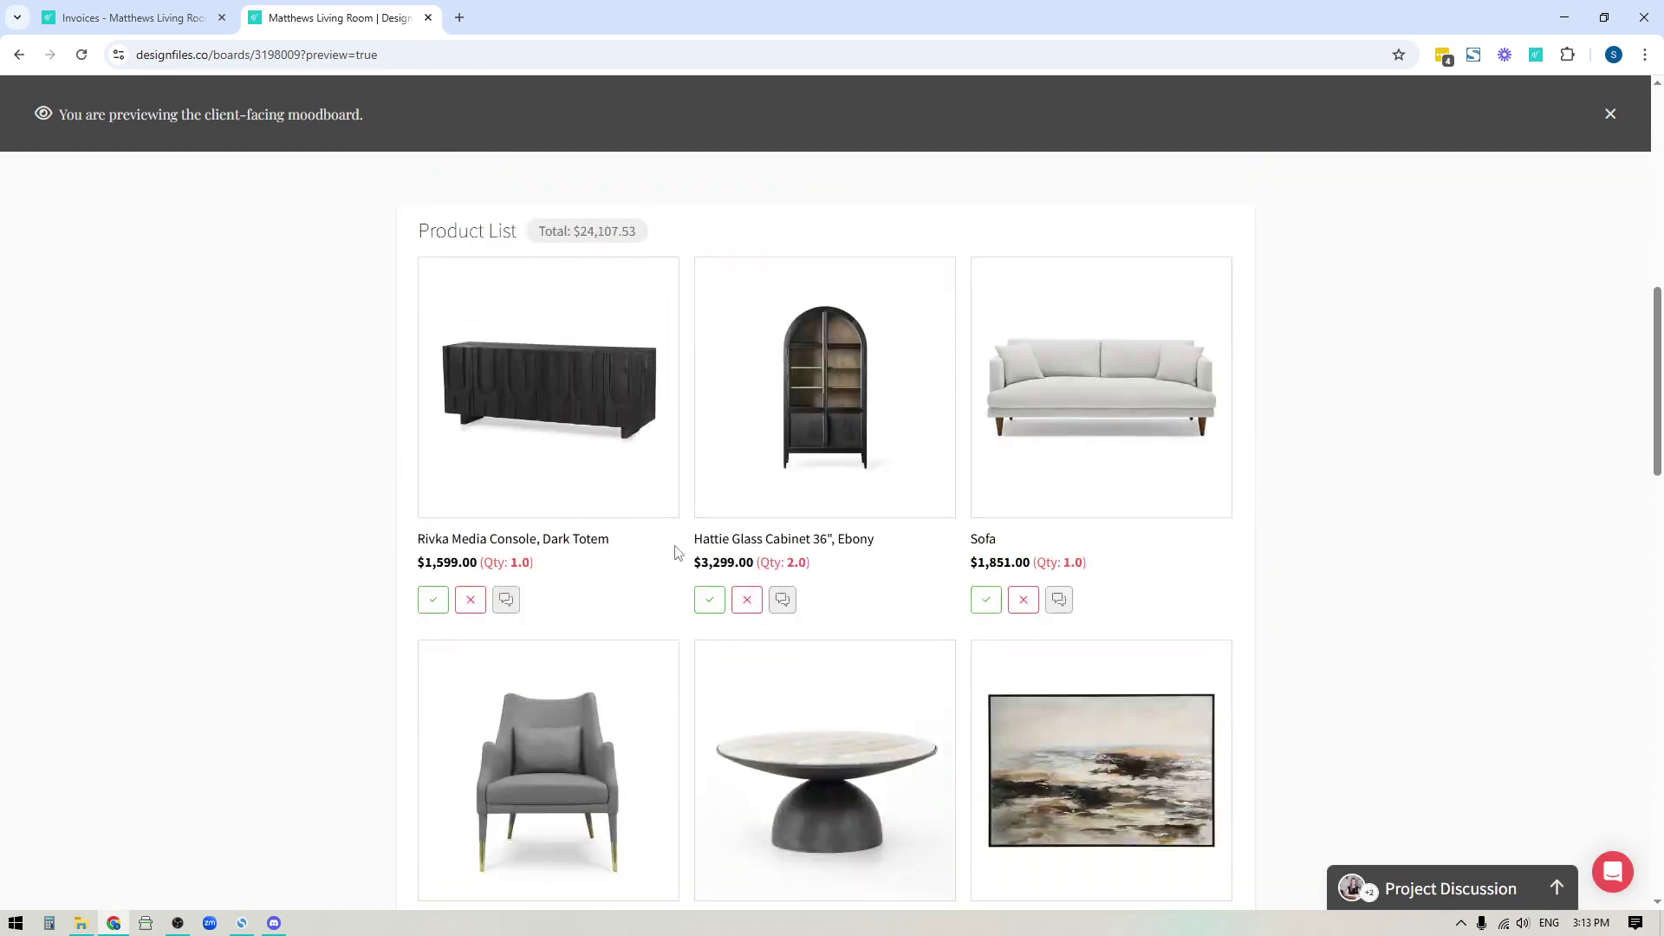
scroll(1153, 732, down, 1)
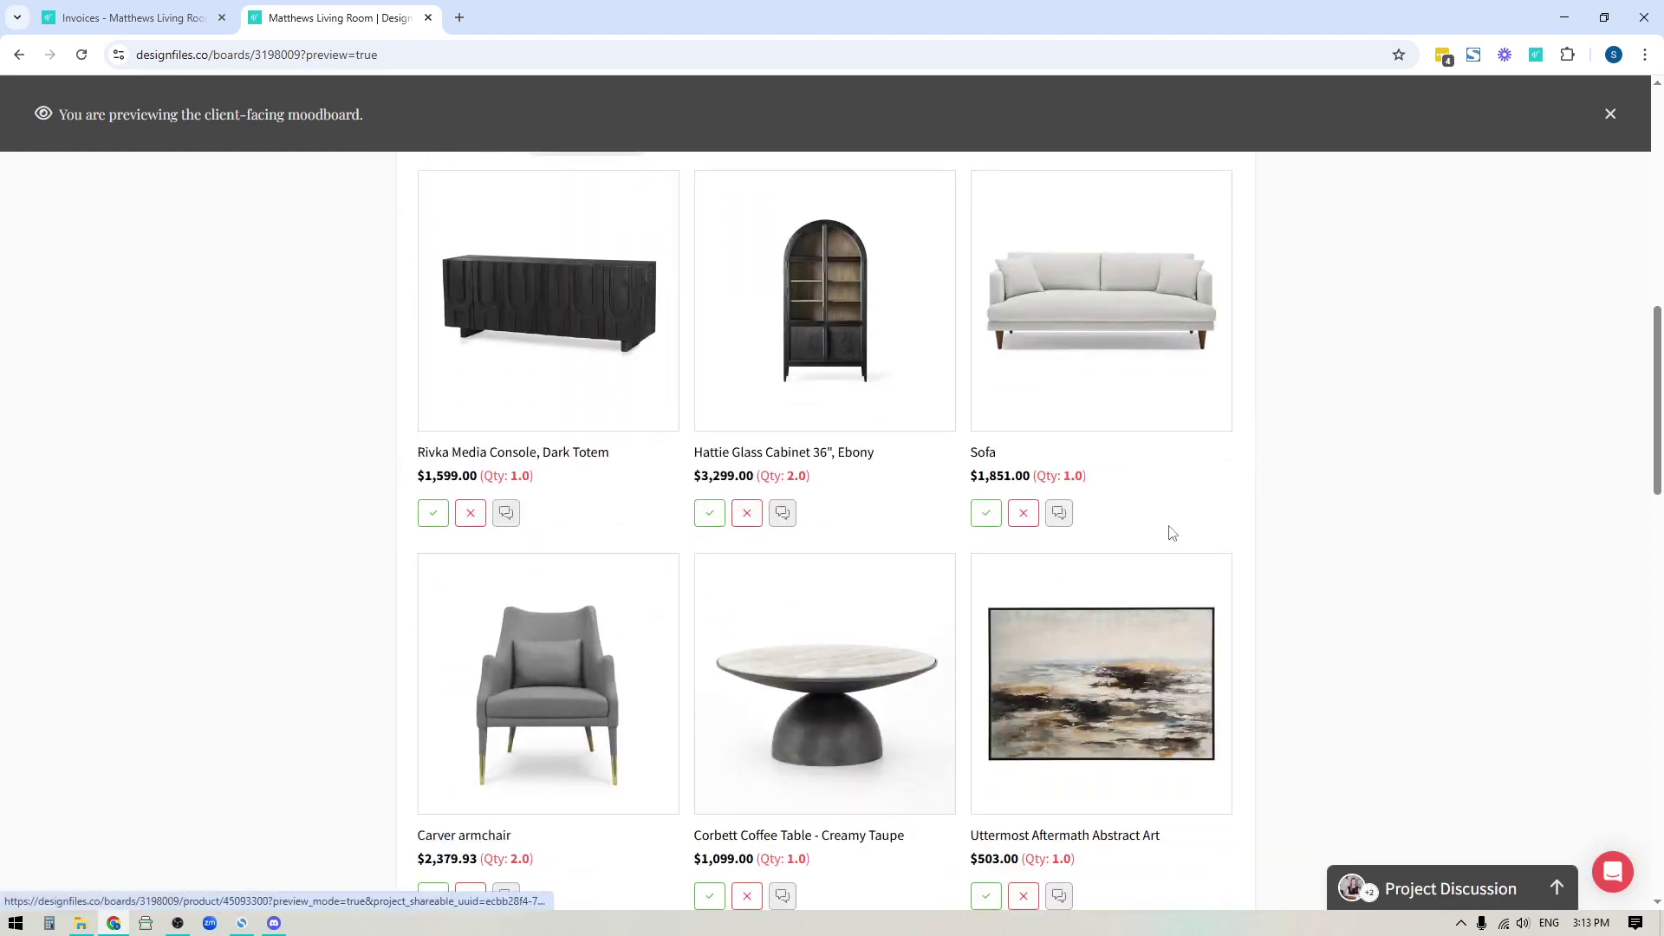
scroll(1006, 780, up, 10)
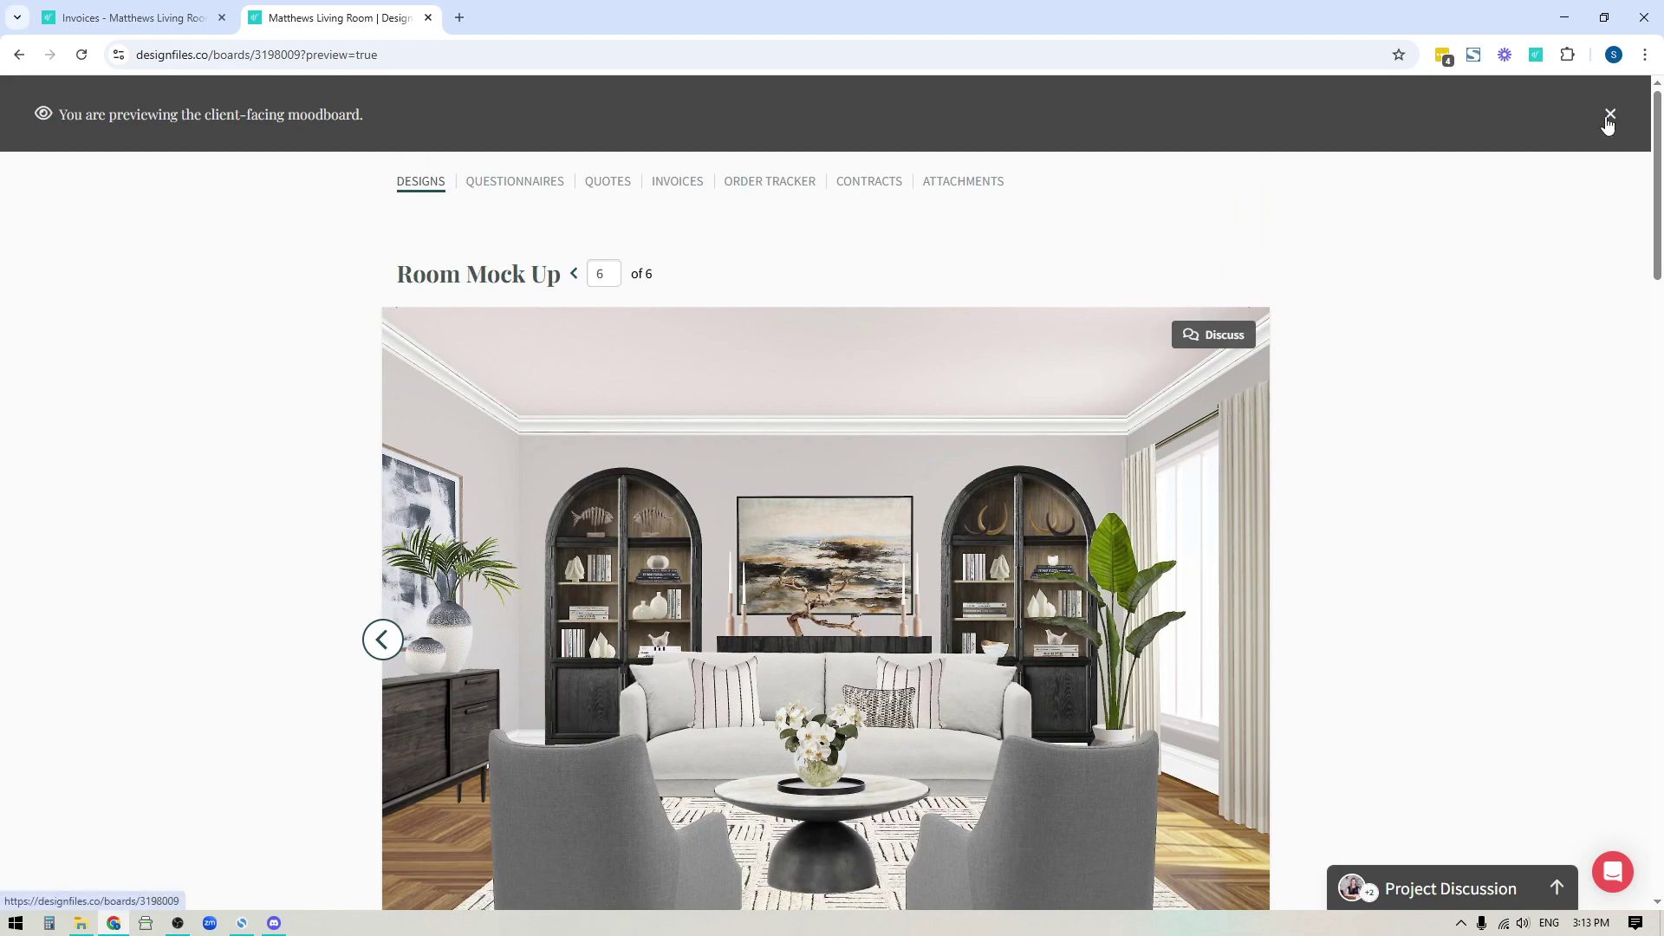
Step: Exit the client preview and open Re-Share Designs with Client, then dismiss it without sending
click(1614, 113)
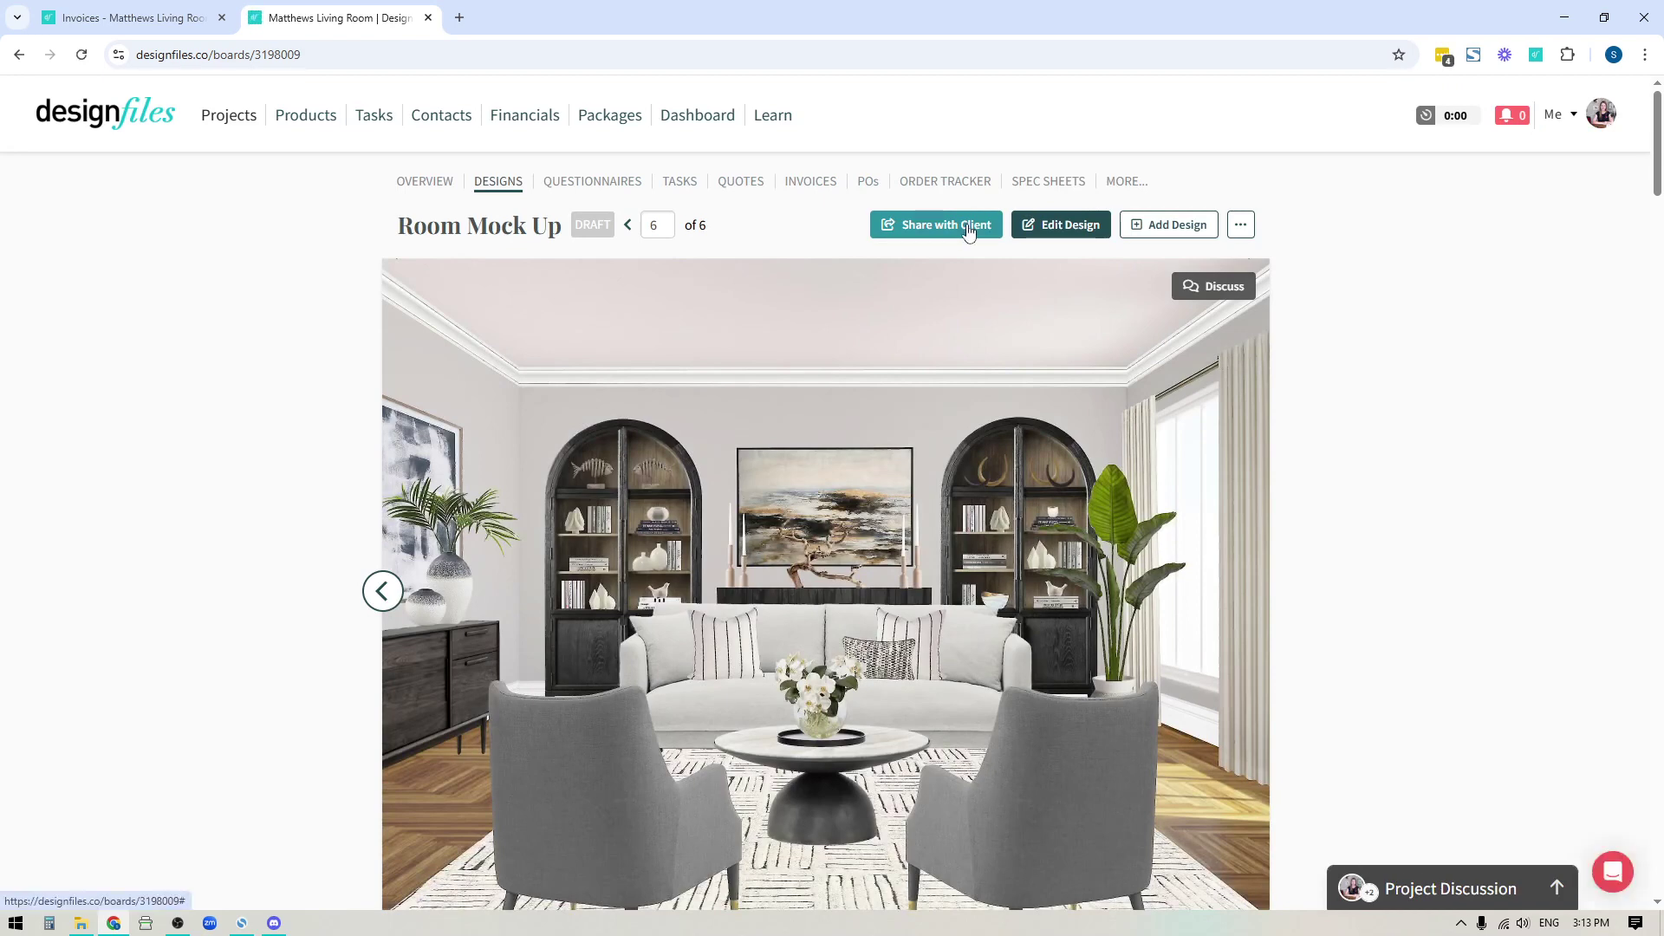
click(969, 227)
scroll(699, 669, down, 1)
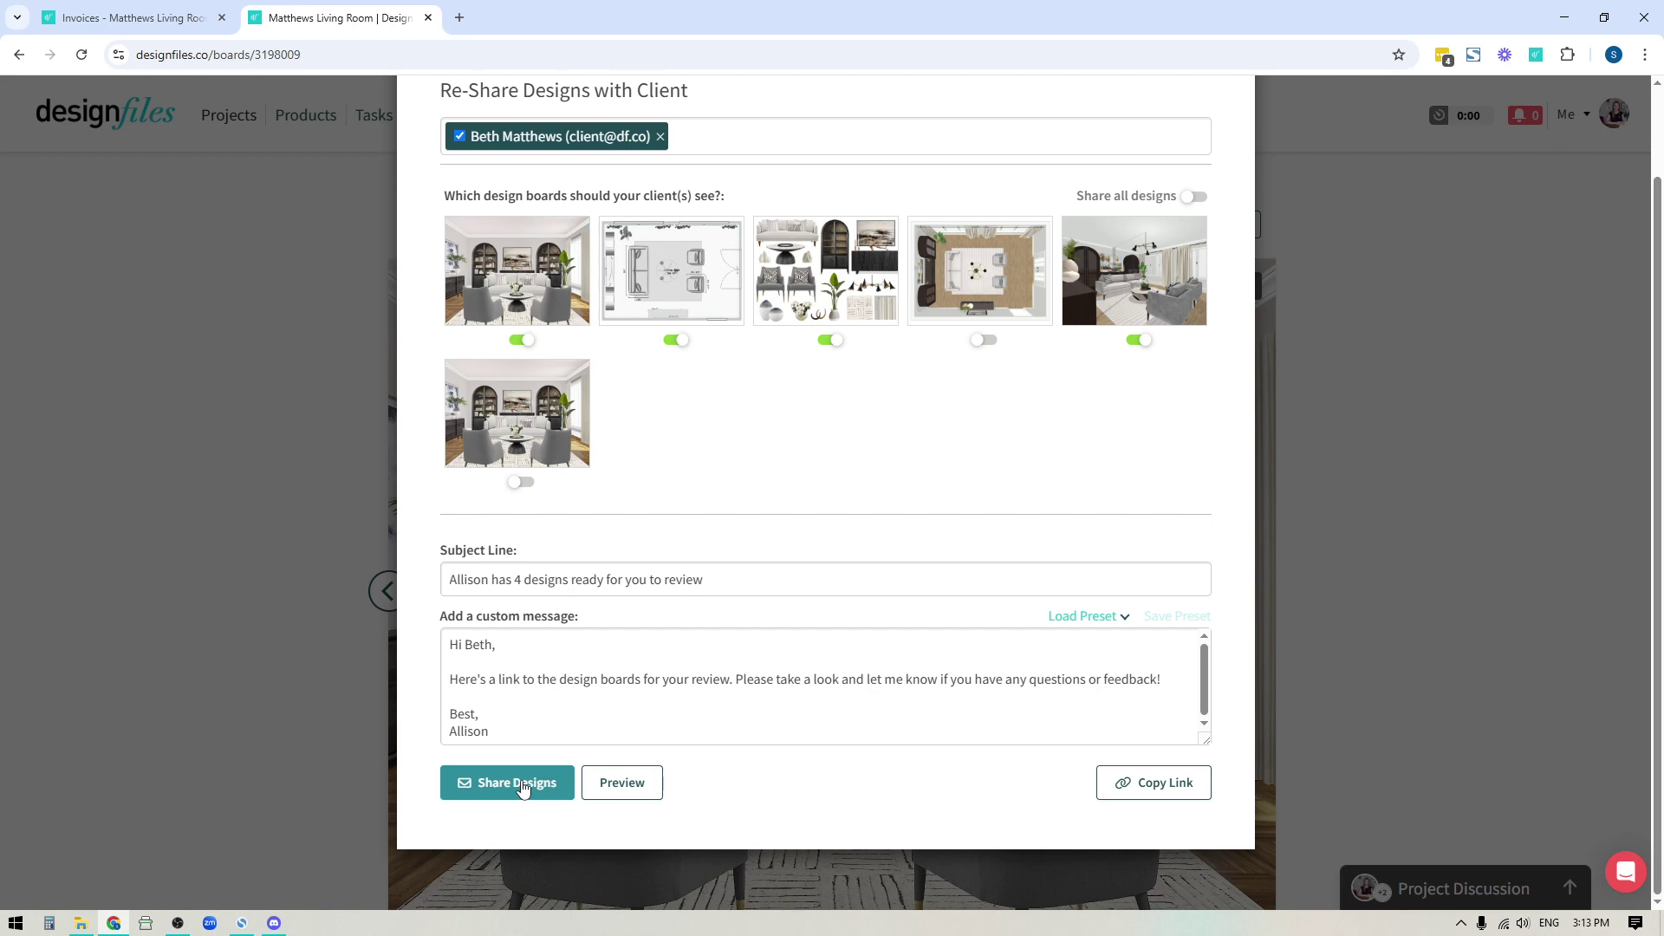
scroll(1070, 498, up, 2)
click(1251, 143)
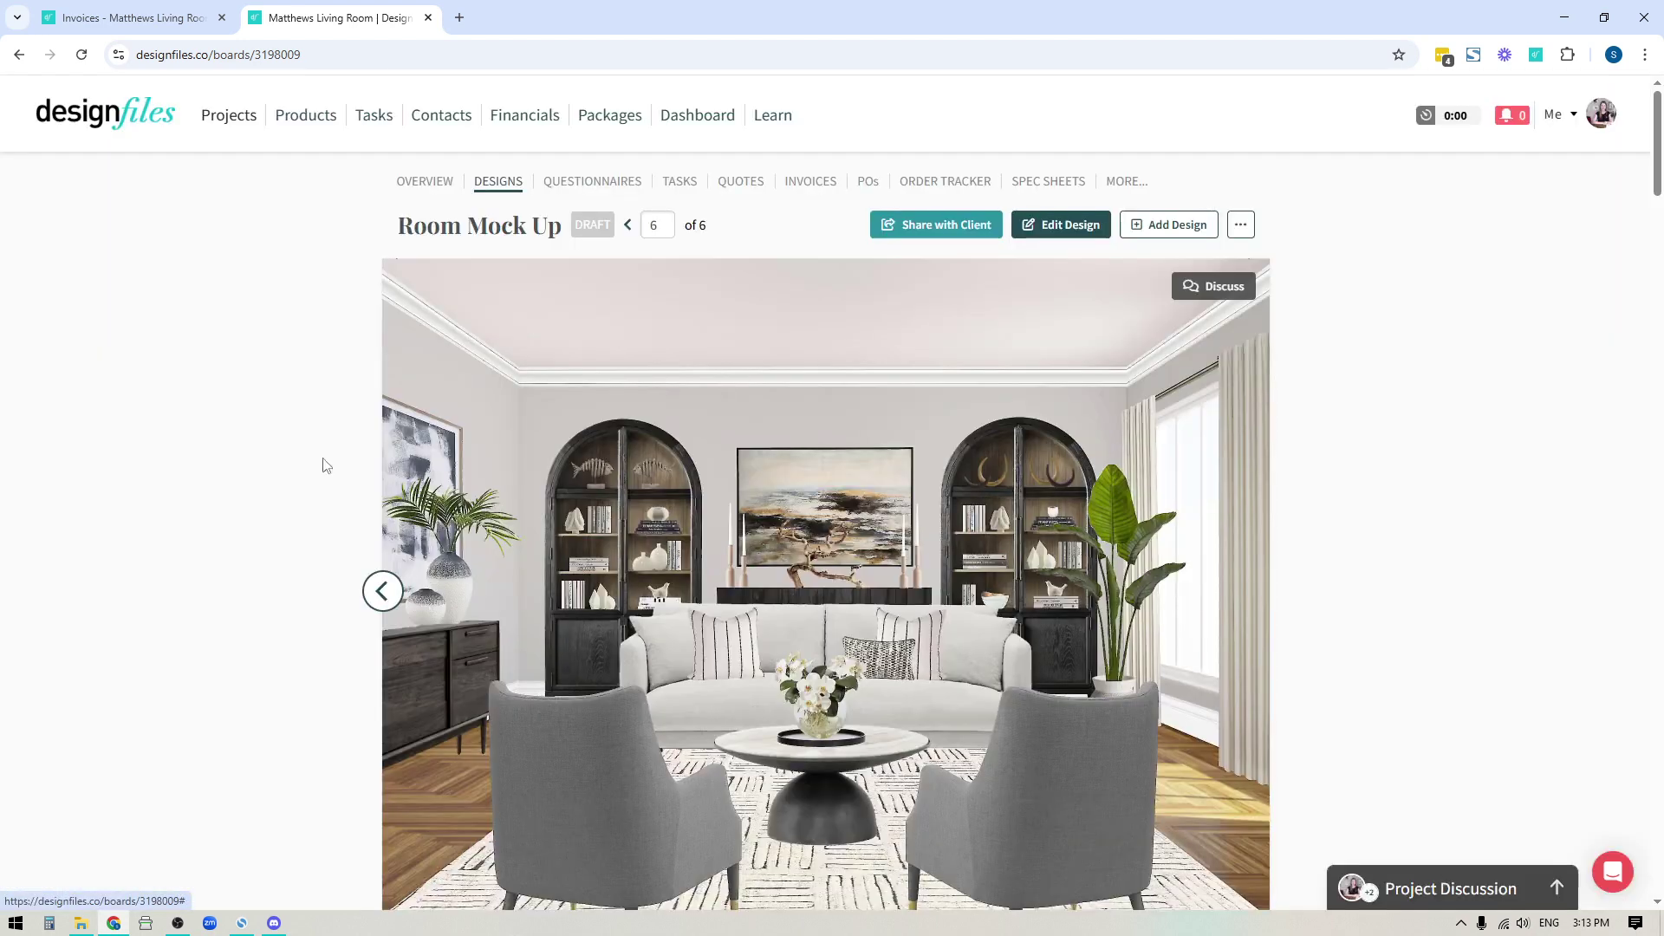
Step: Go back to the Designs overview listing all six boards, including the Topdown and Room Mock Up drafts
click(501, 184)
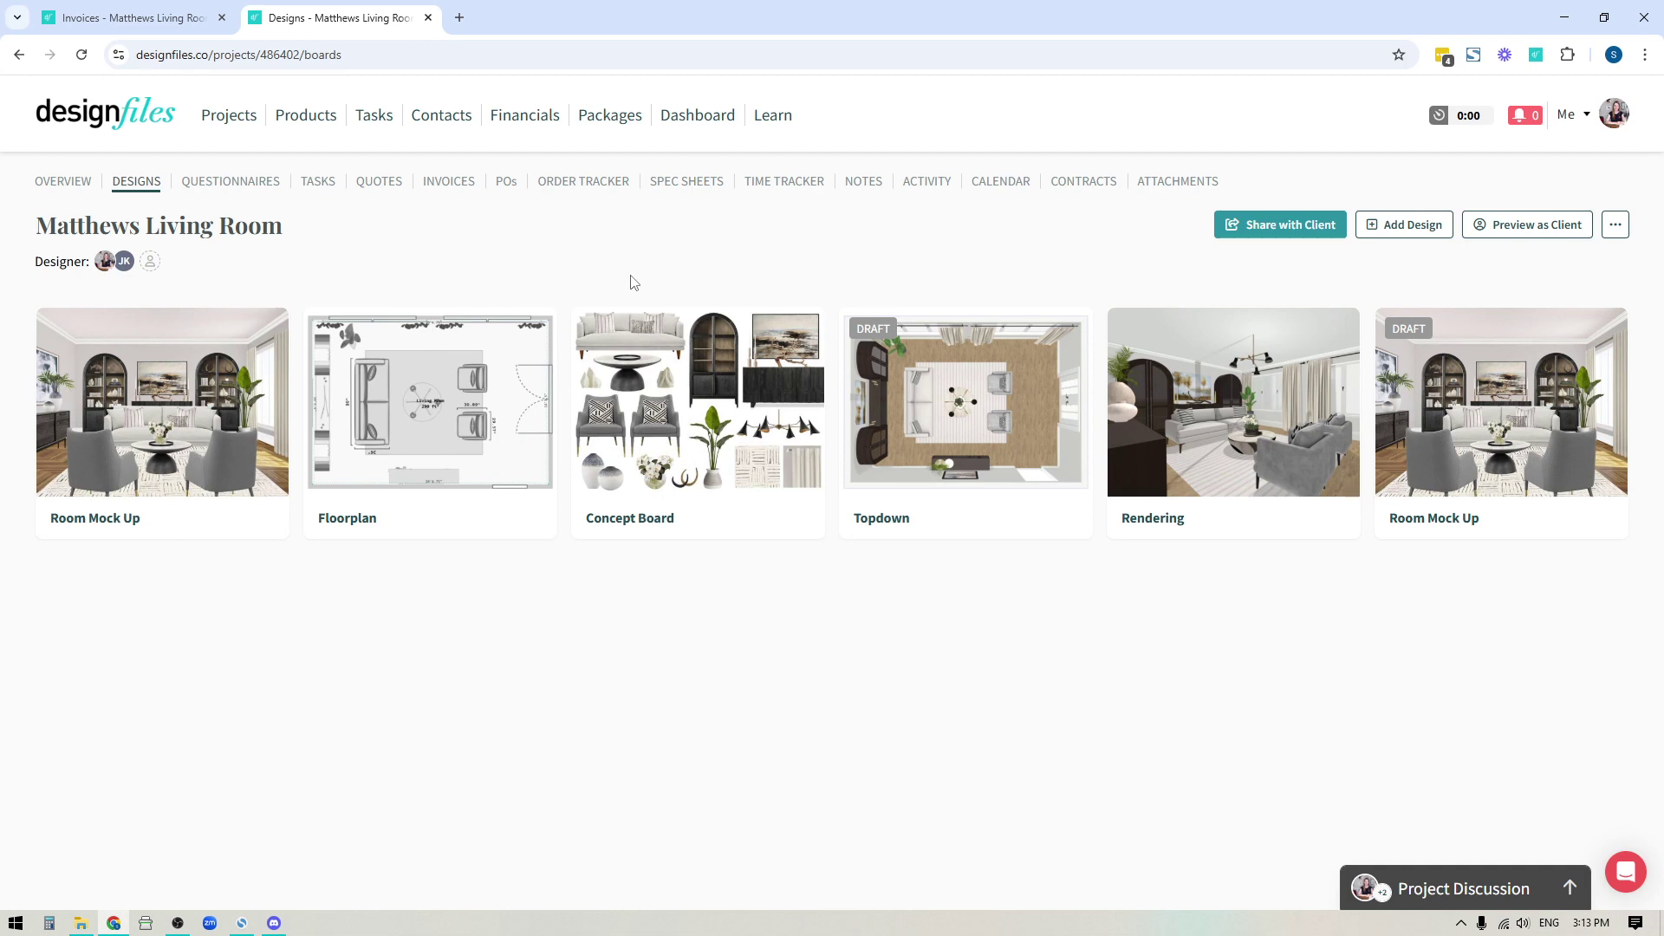
mouse_move(998, 477)
Step: Preview as client and open invoice 0431, showing the Carver armchair, Sofa and $20,734.05 balance owing
click(1541, 228)
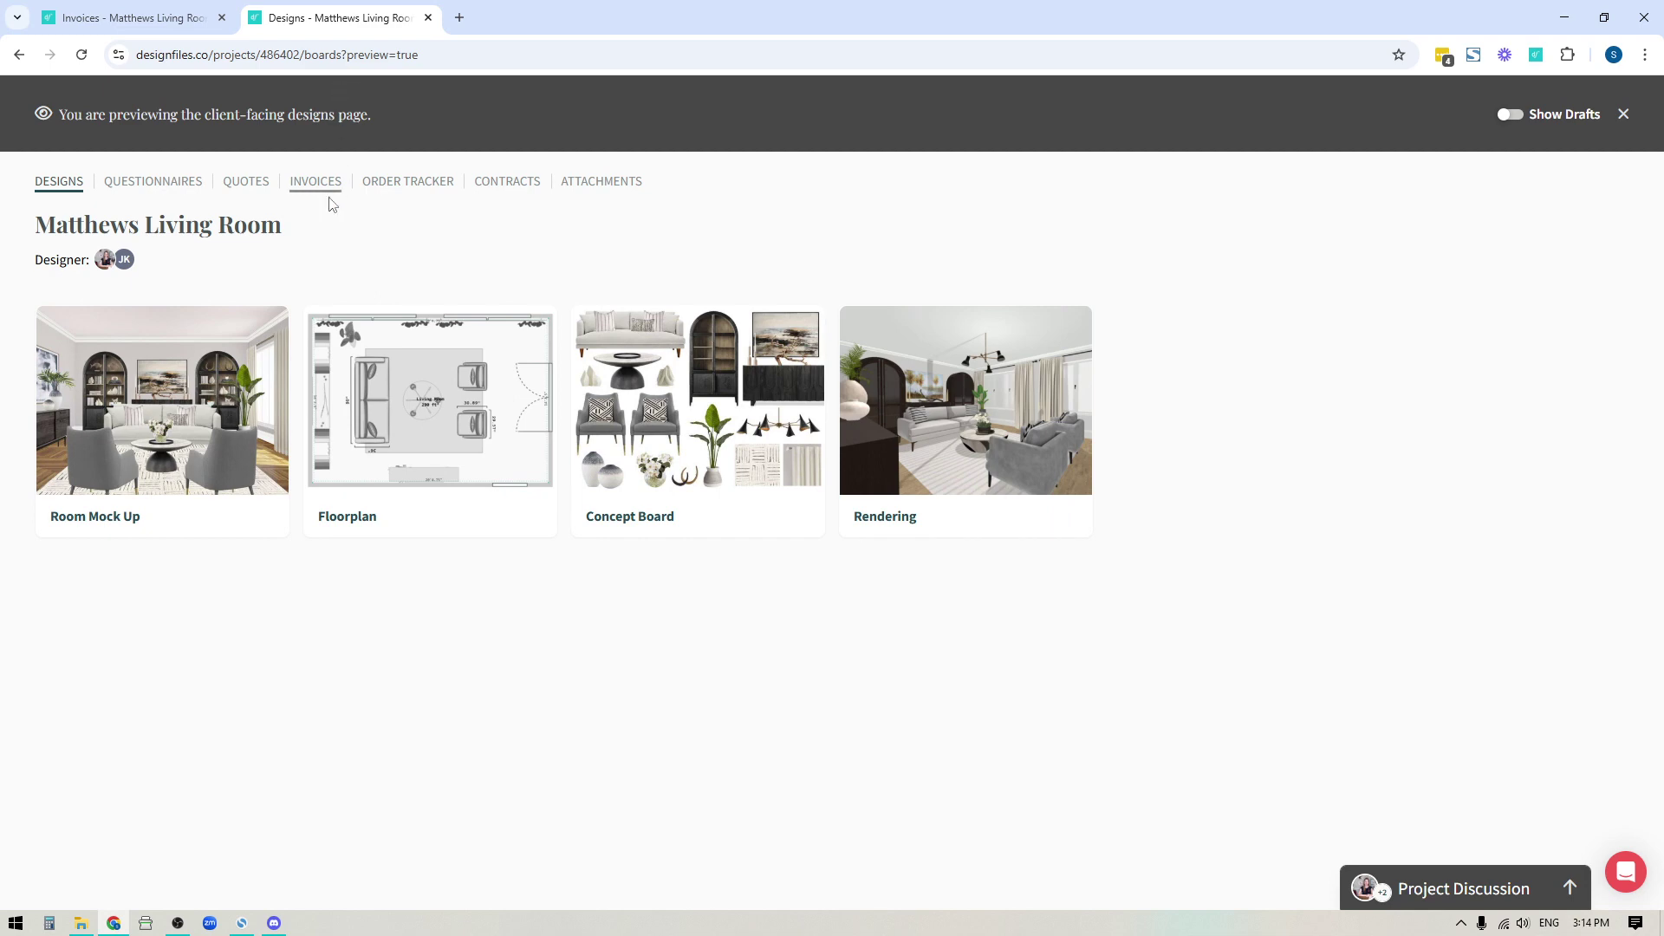
click(307, 187)
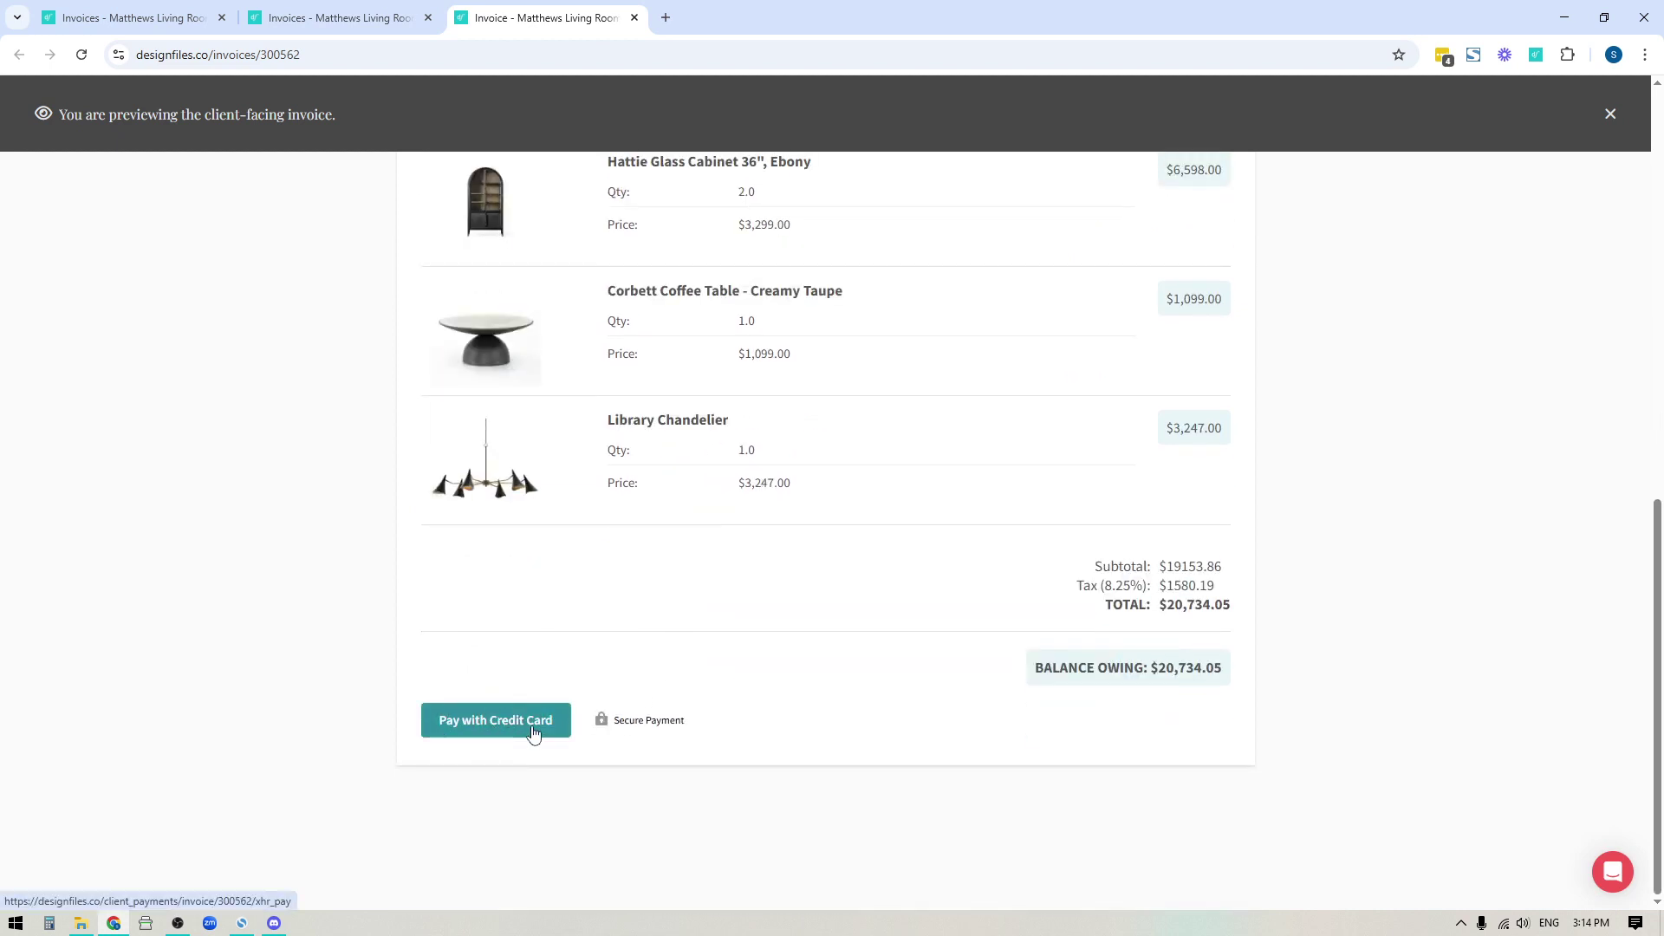
scroll(575, 673, up, 10)
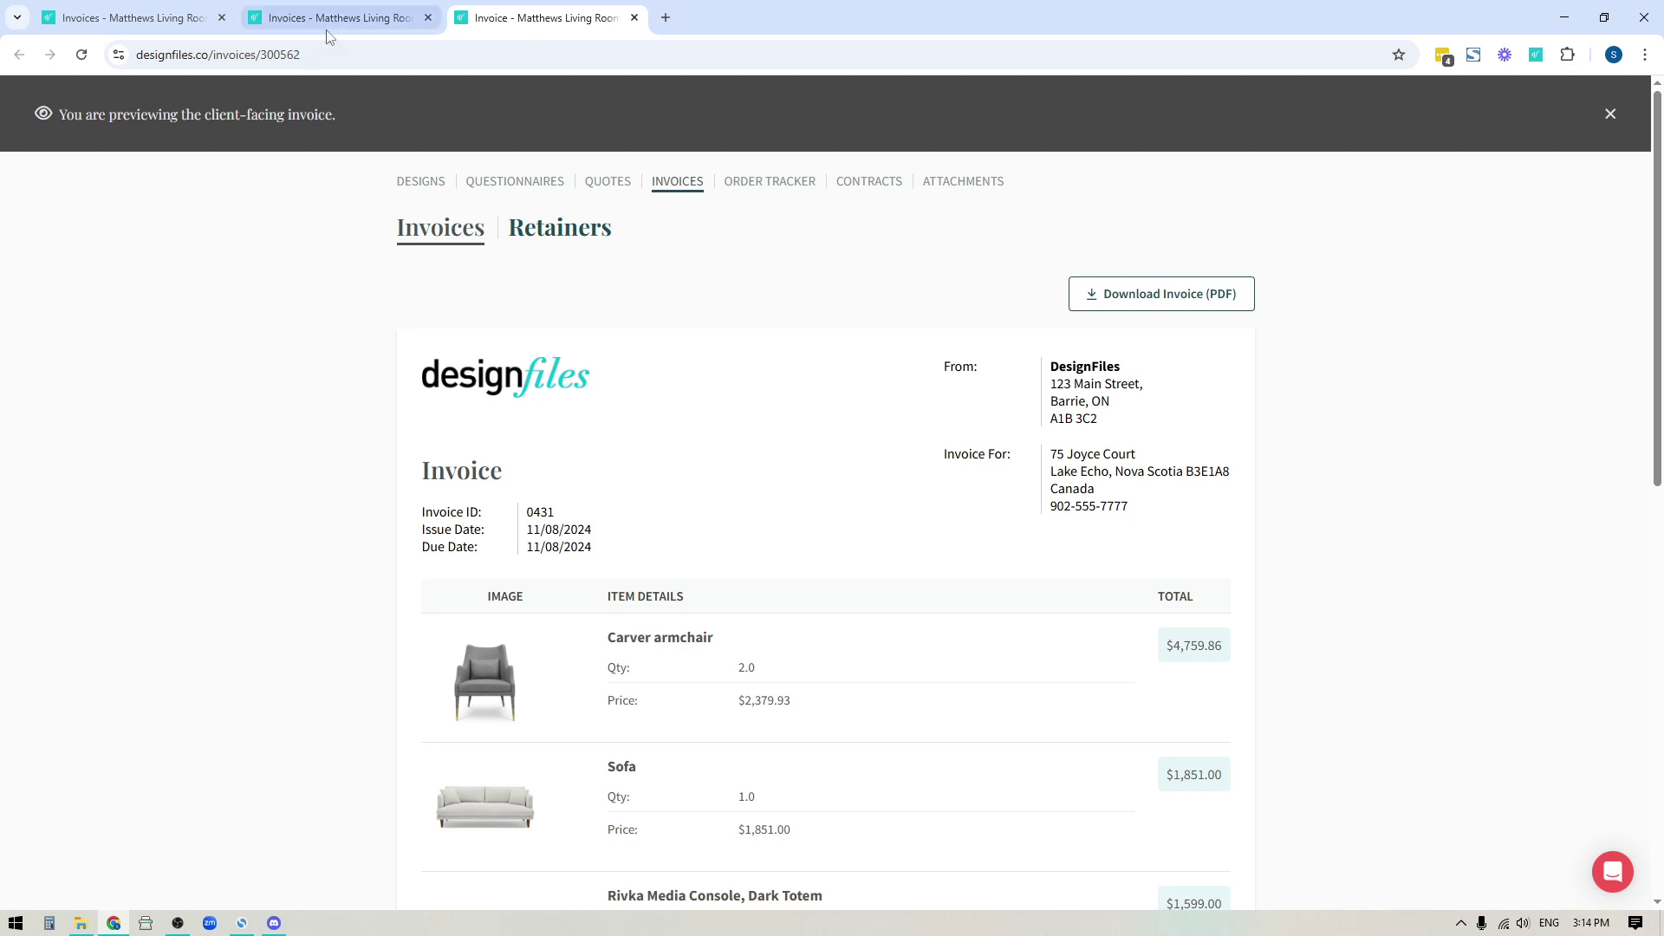
Step: Leave the client preview, look over the designer's Room Mock Up board, and return to the six-board Designs page
click(400, 187)
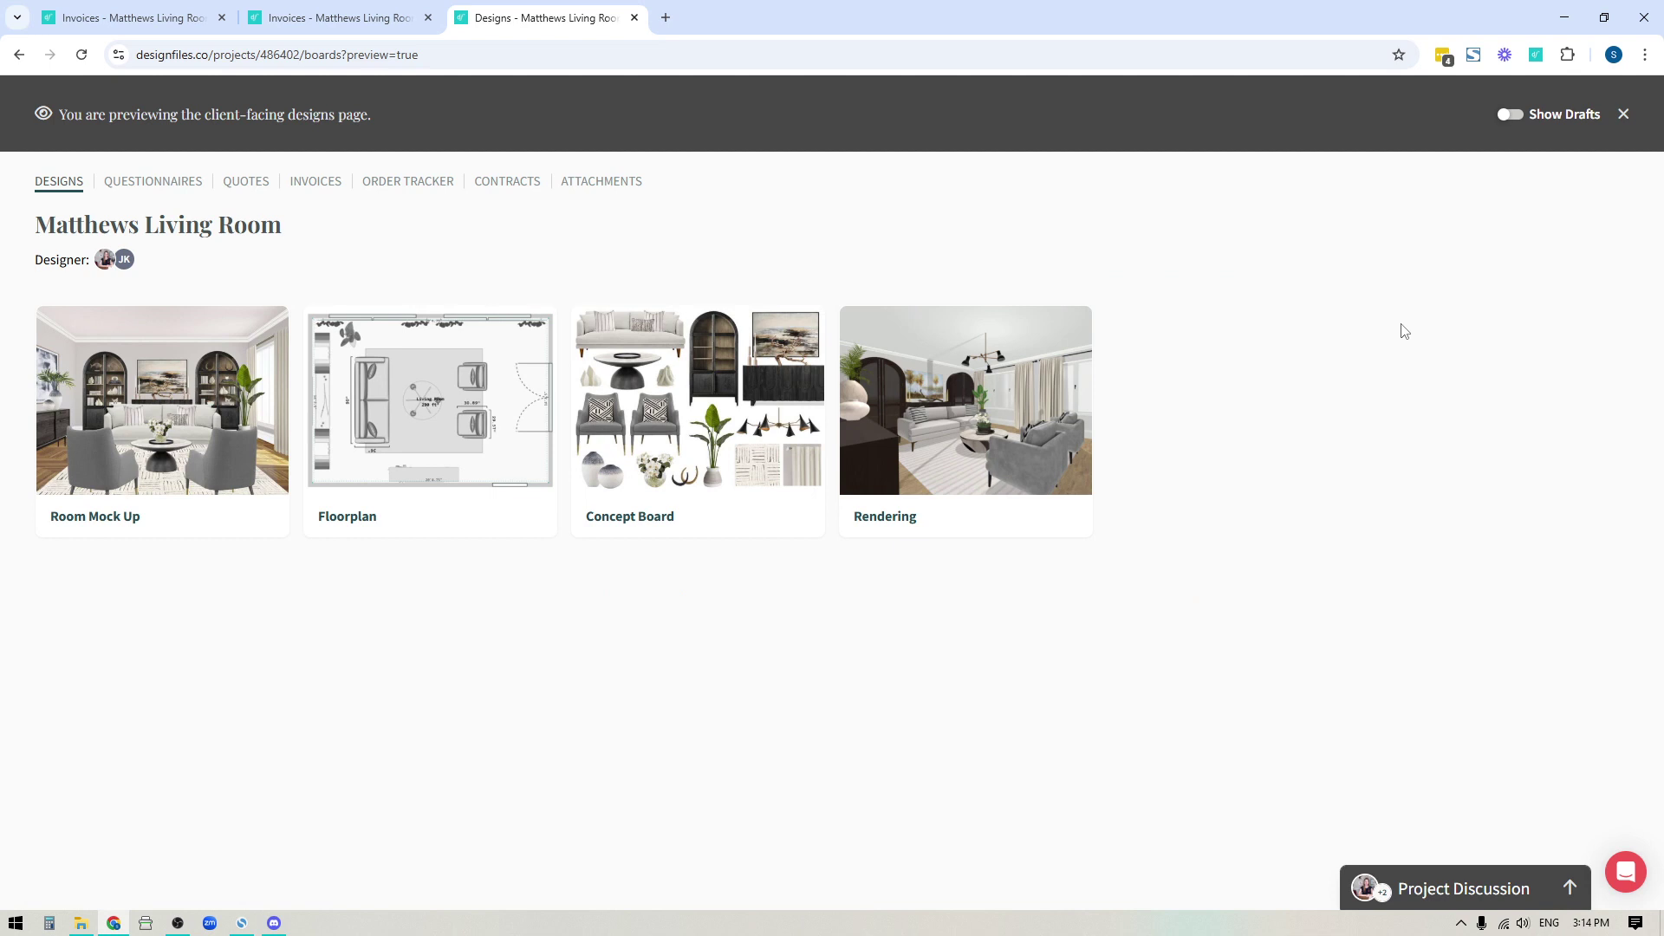
click(1623, 113)
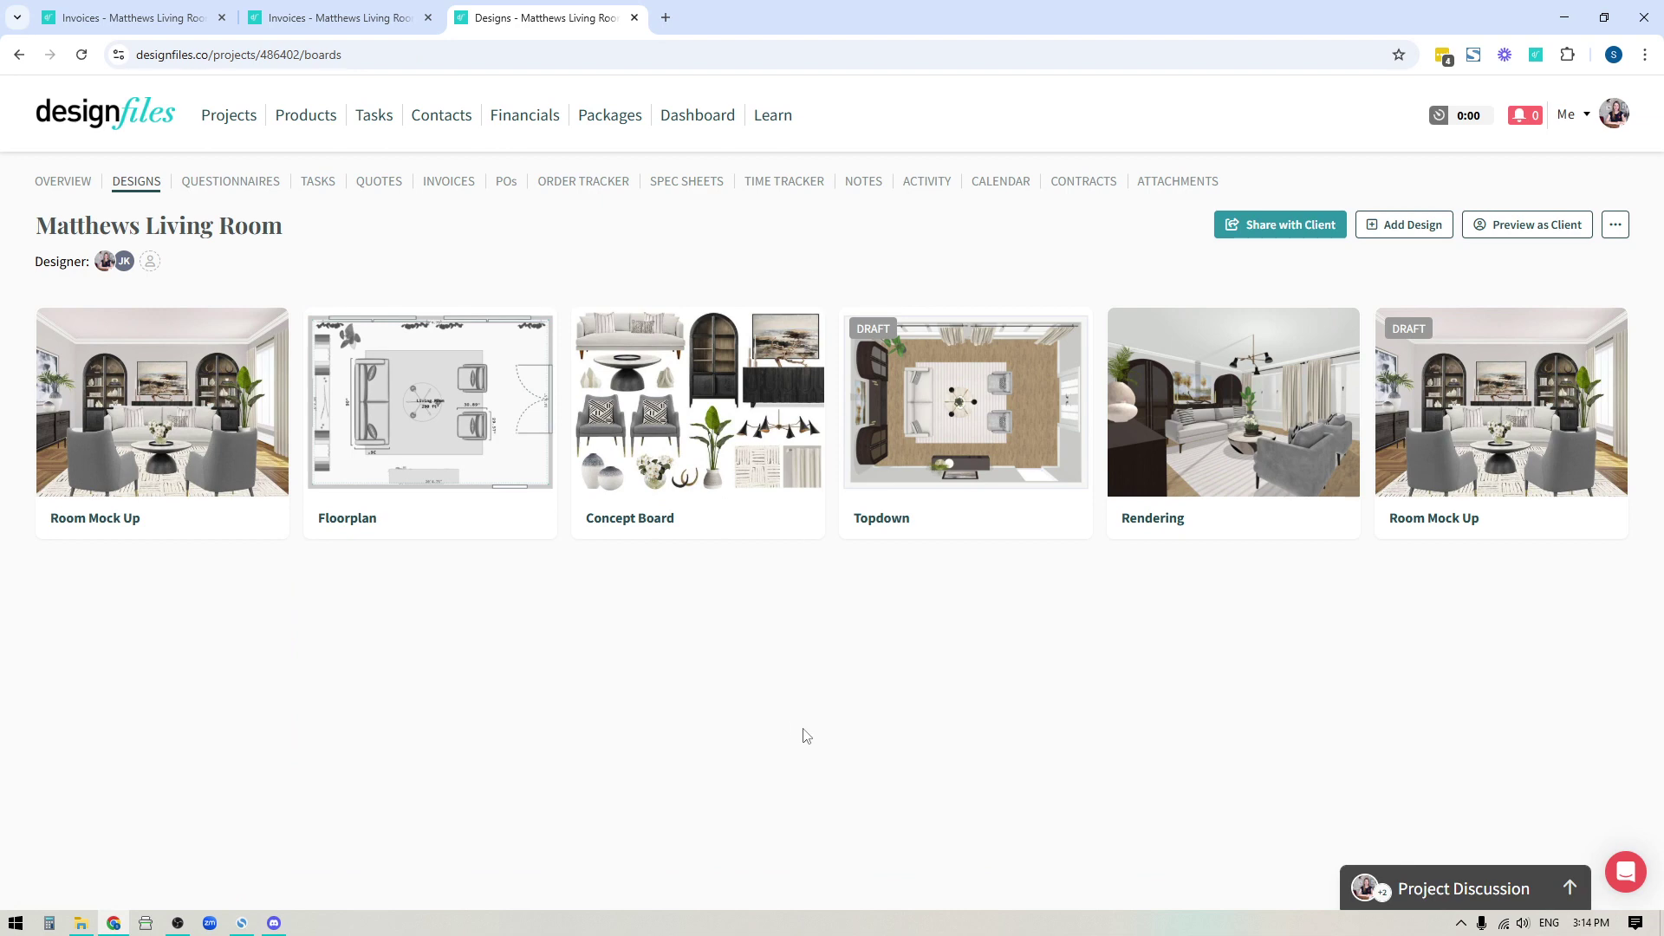
mouse_move(534, 421)
click(178, 429)
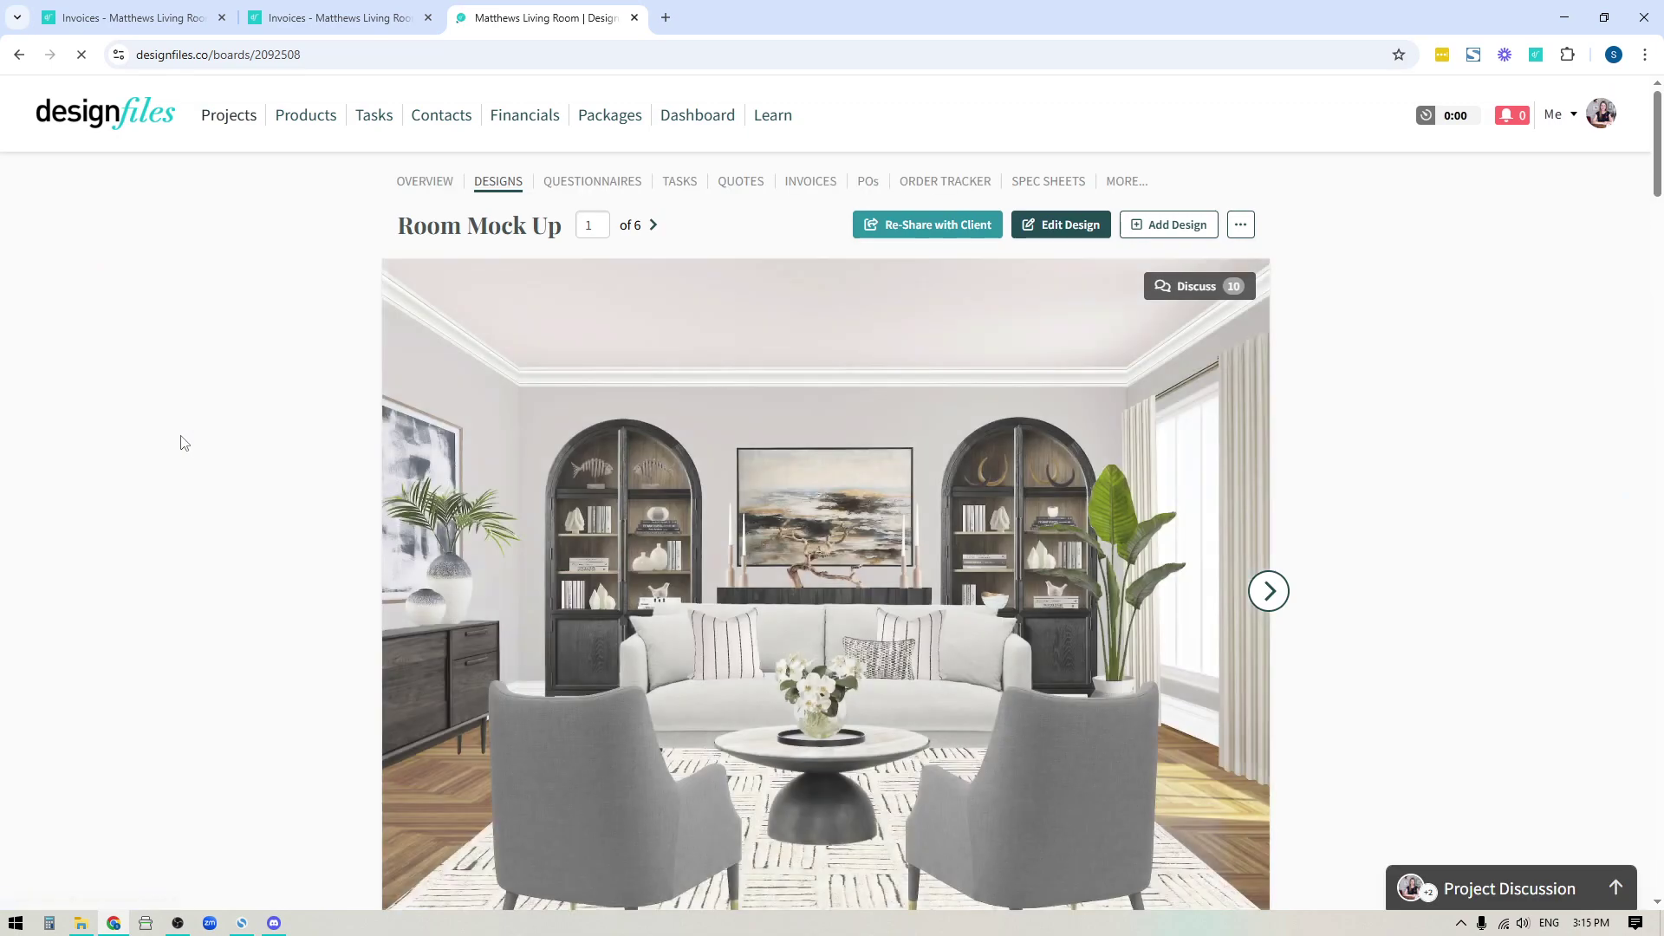
scroll(483, 575, down, 10)
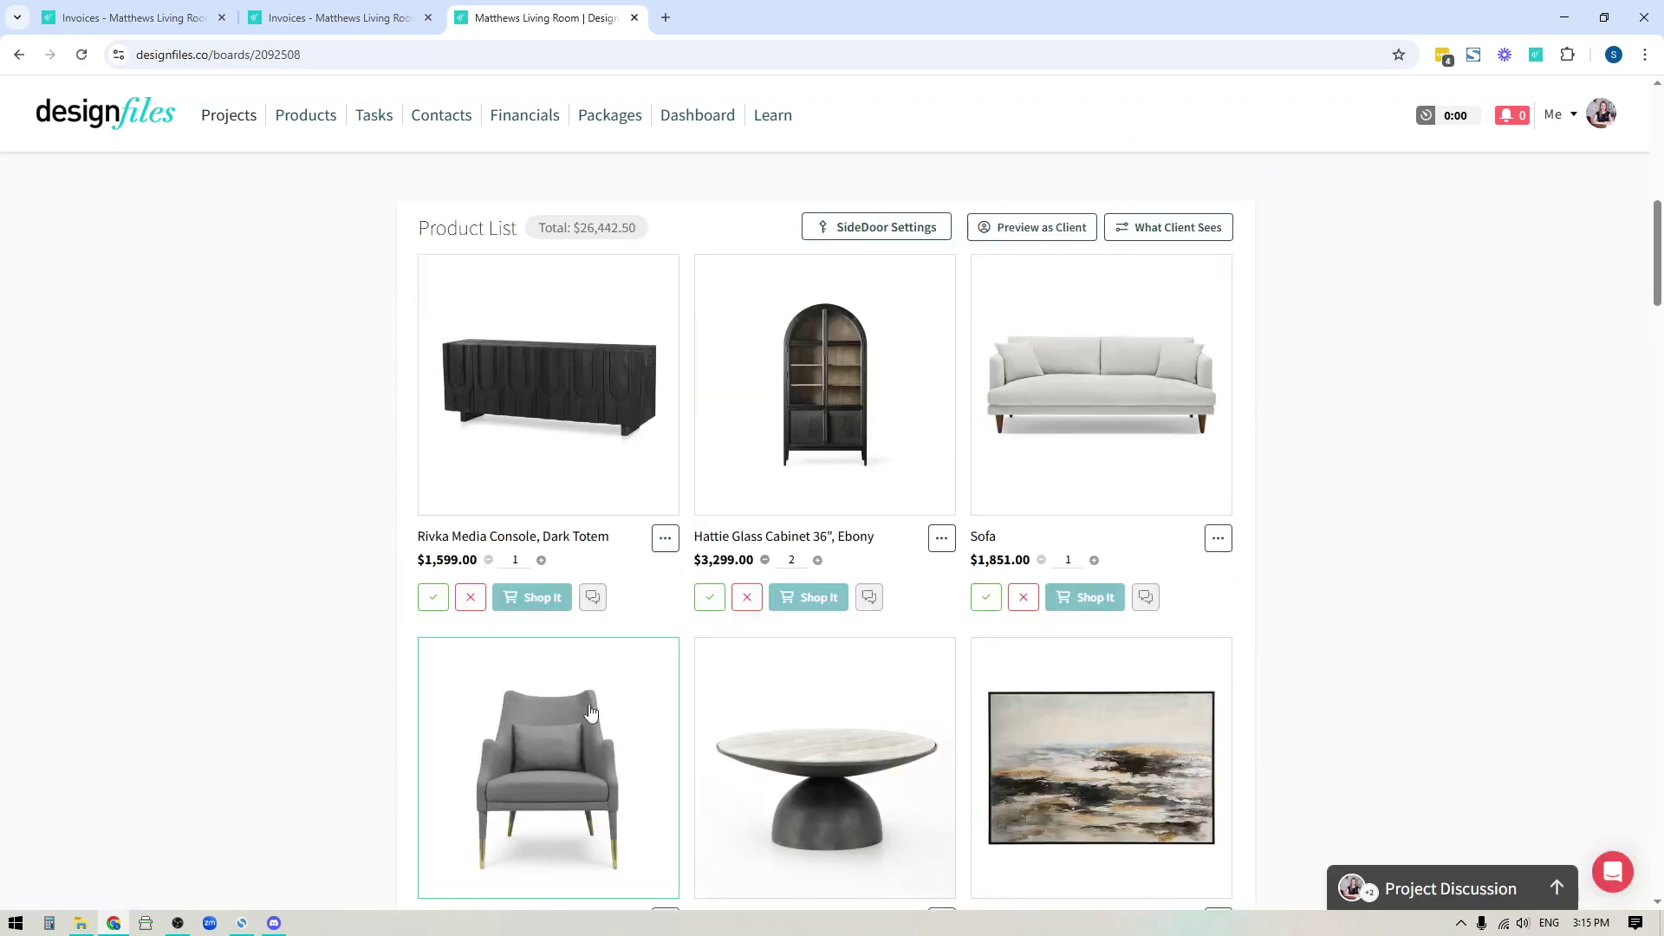
scroll(532, 632, up, 10)
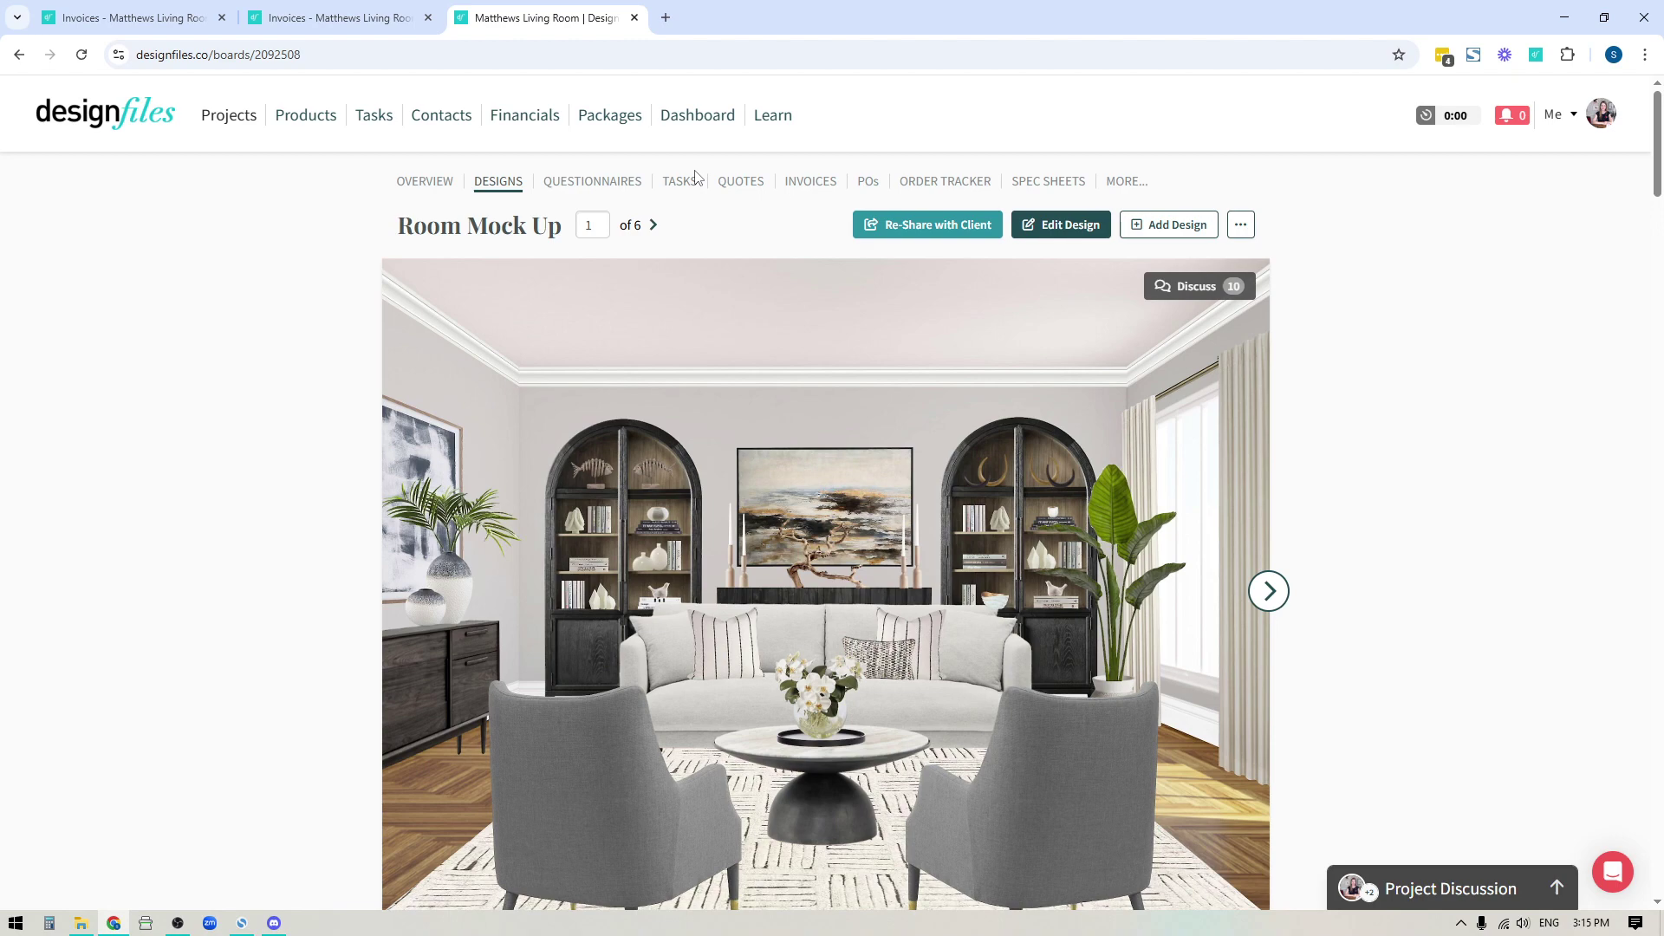
click(488, 187)
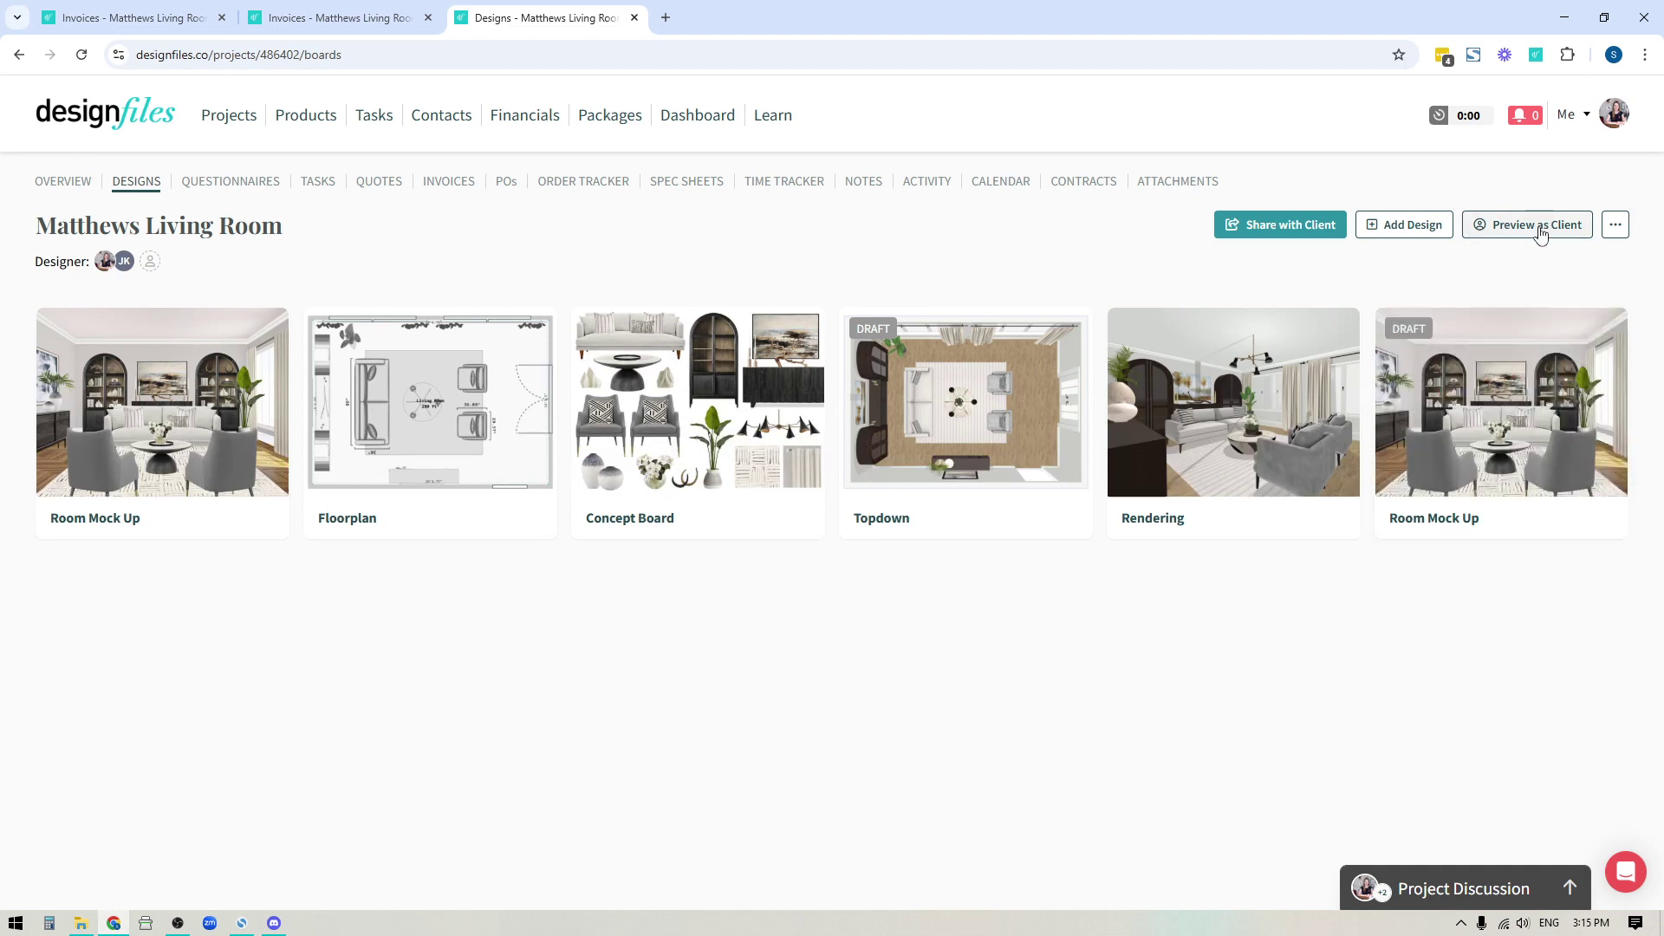
Step: Re-enter the client preview and step from Room Mock Up through Floorplan to the Concept Board (3 of 6)
click(1573, 232)
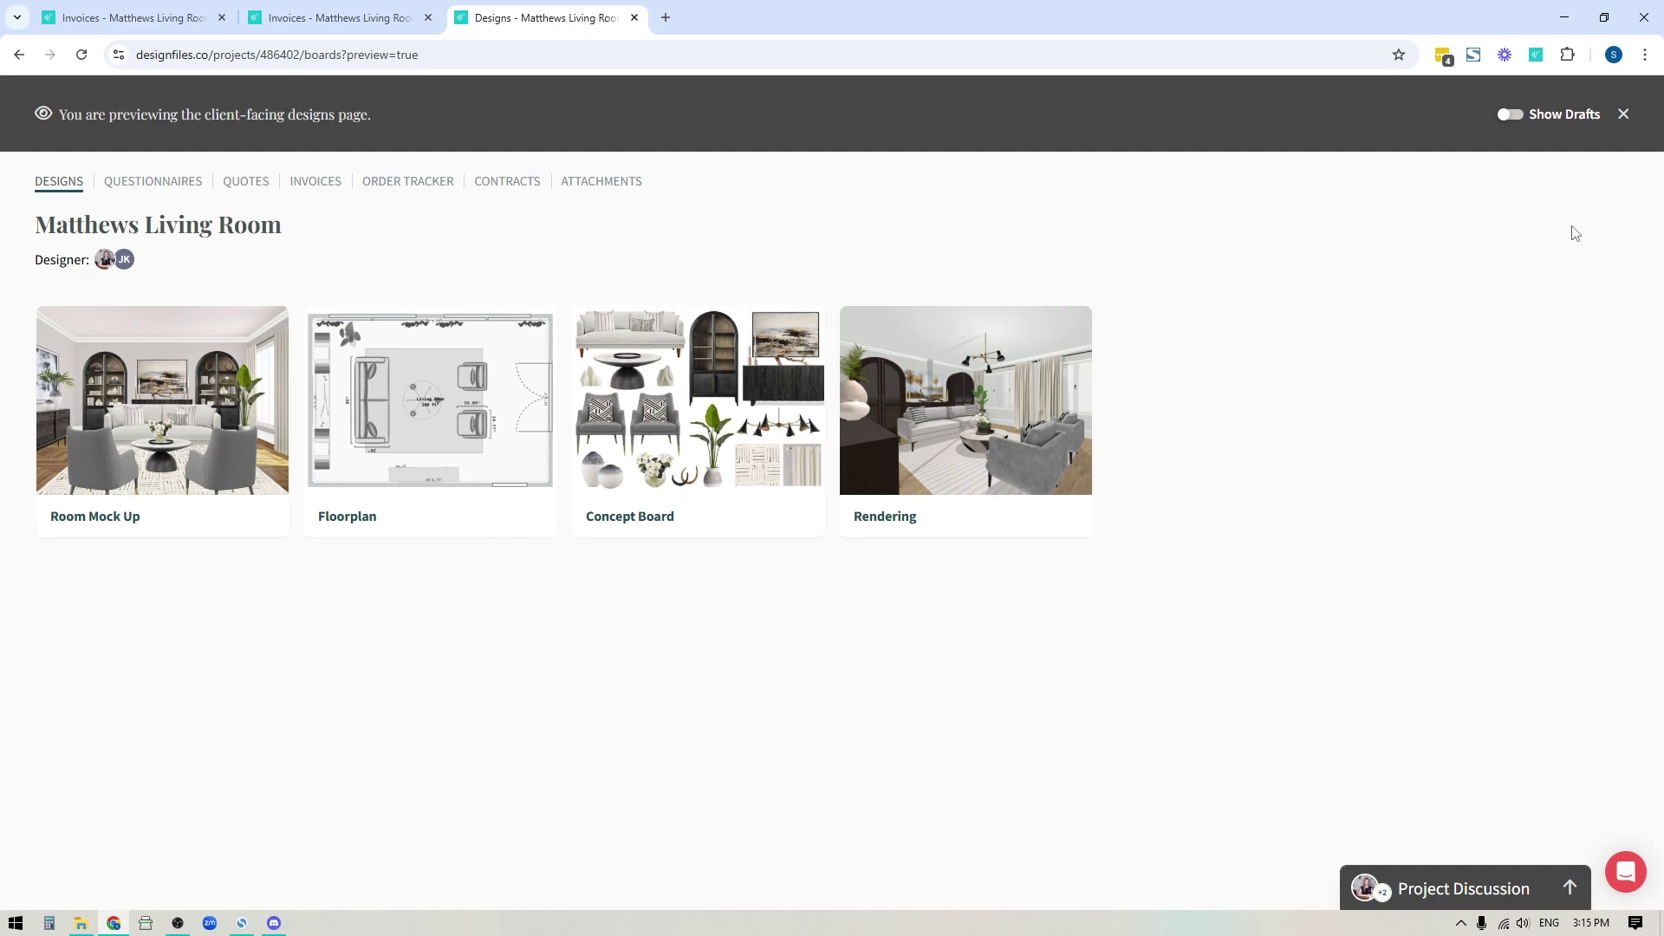
click(204, 416)
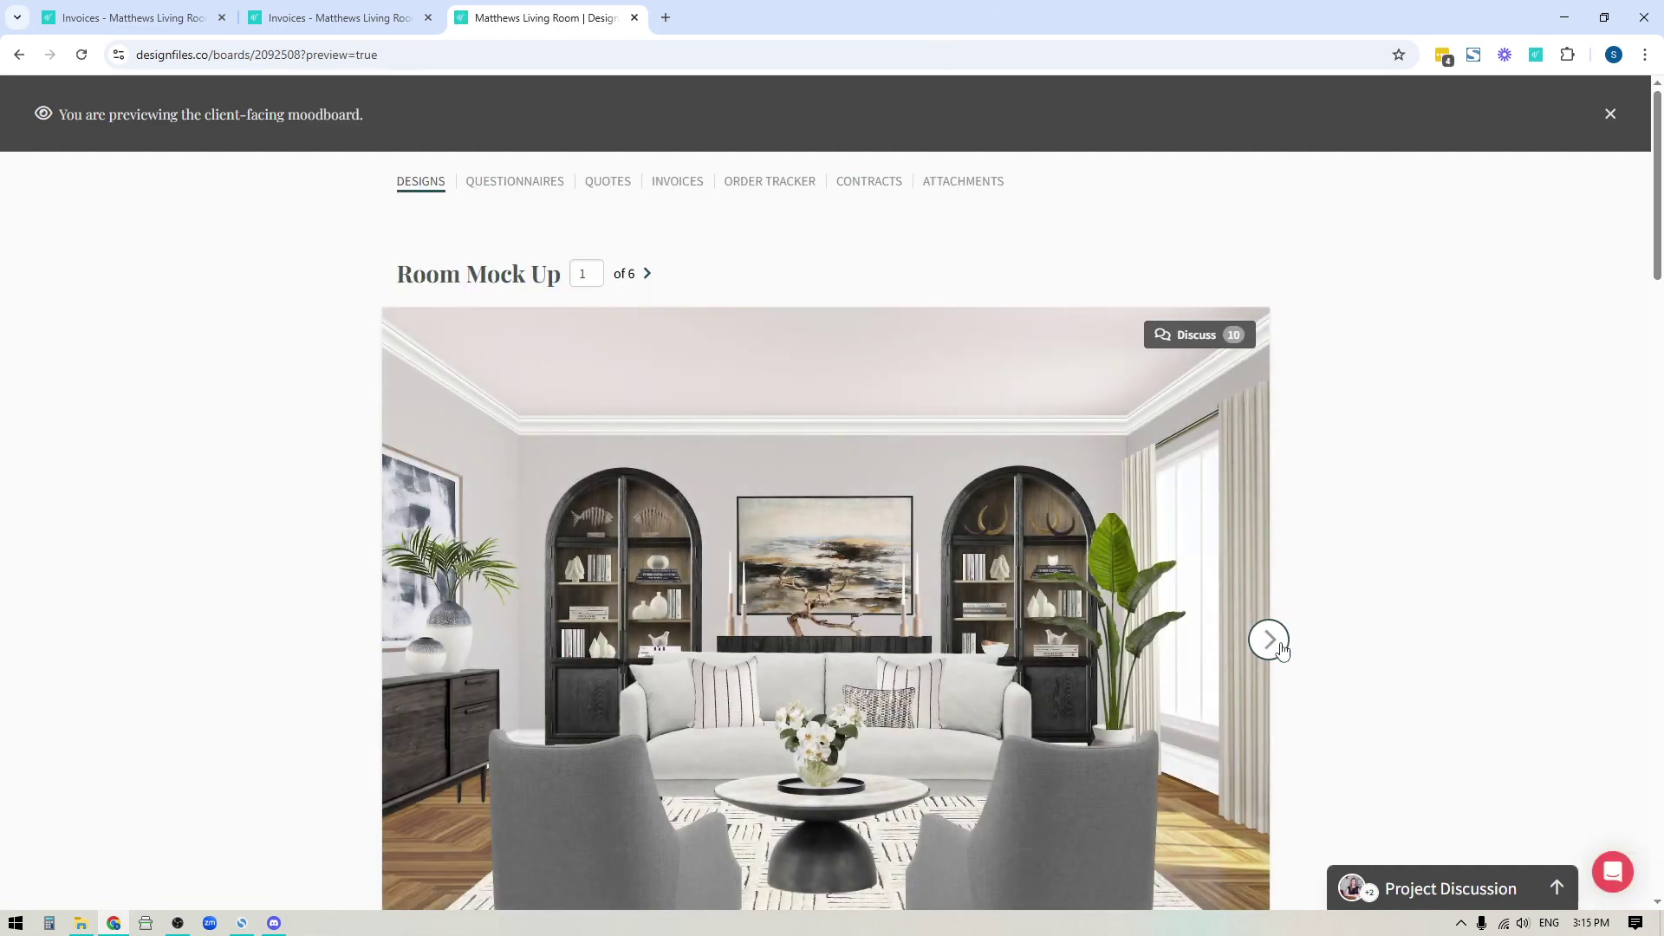
click(1269, 640)
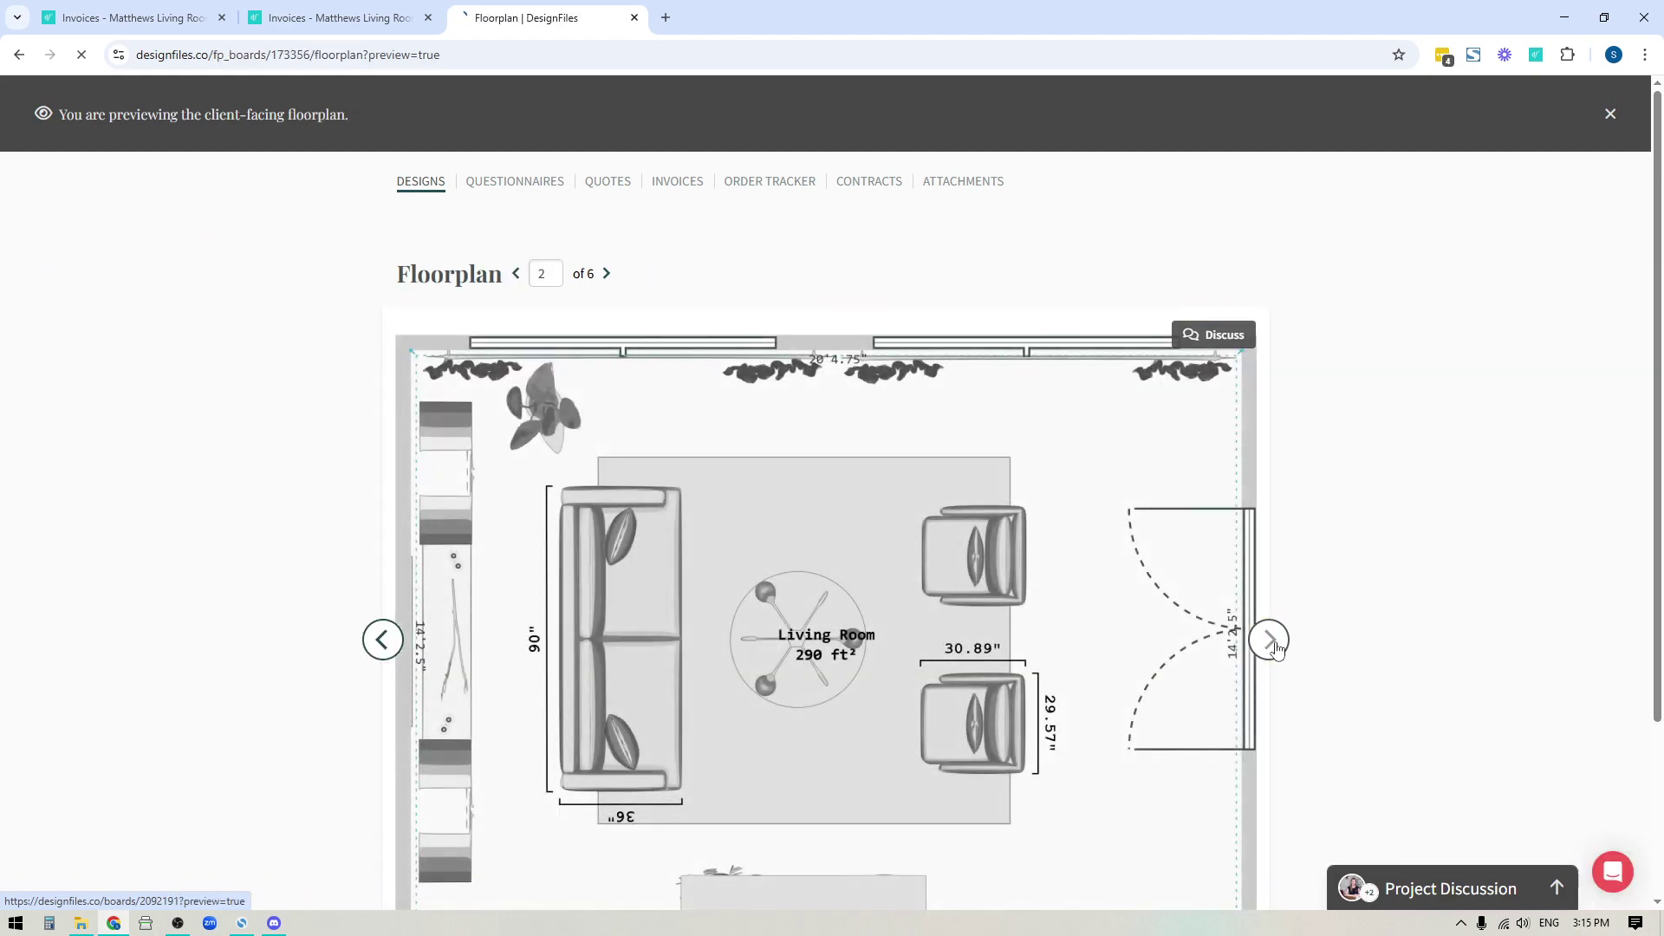
scroll(884, 665, down, 10)
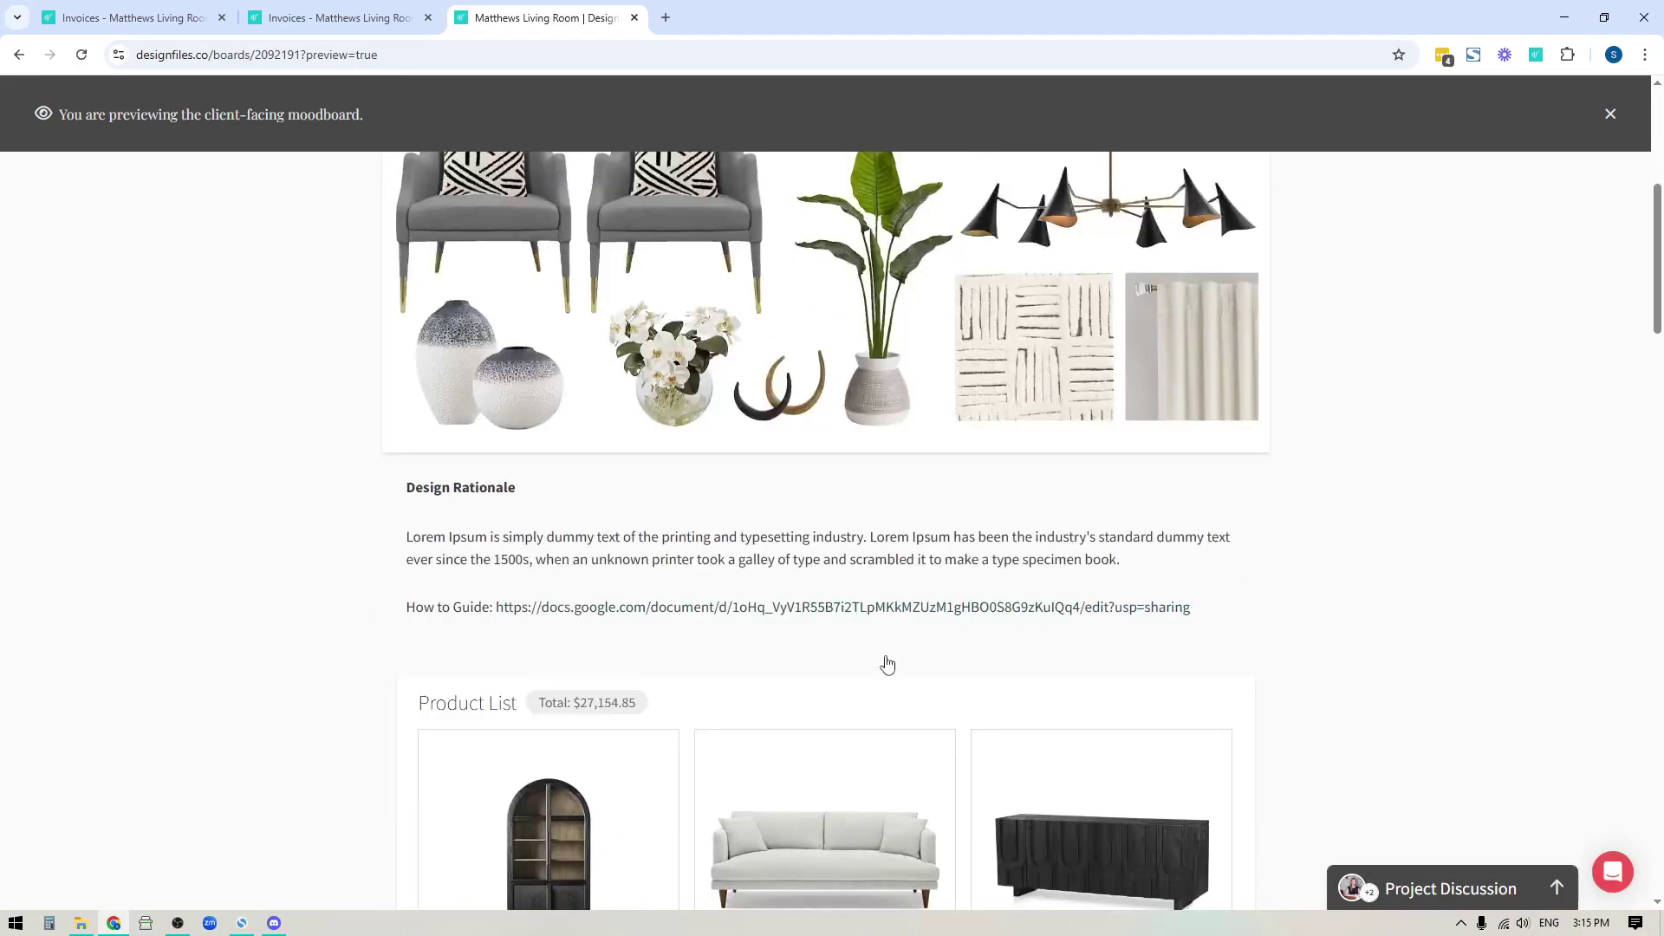
scroll(888, 665, down, 5)
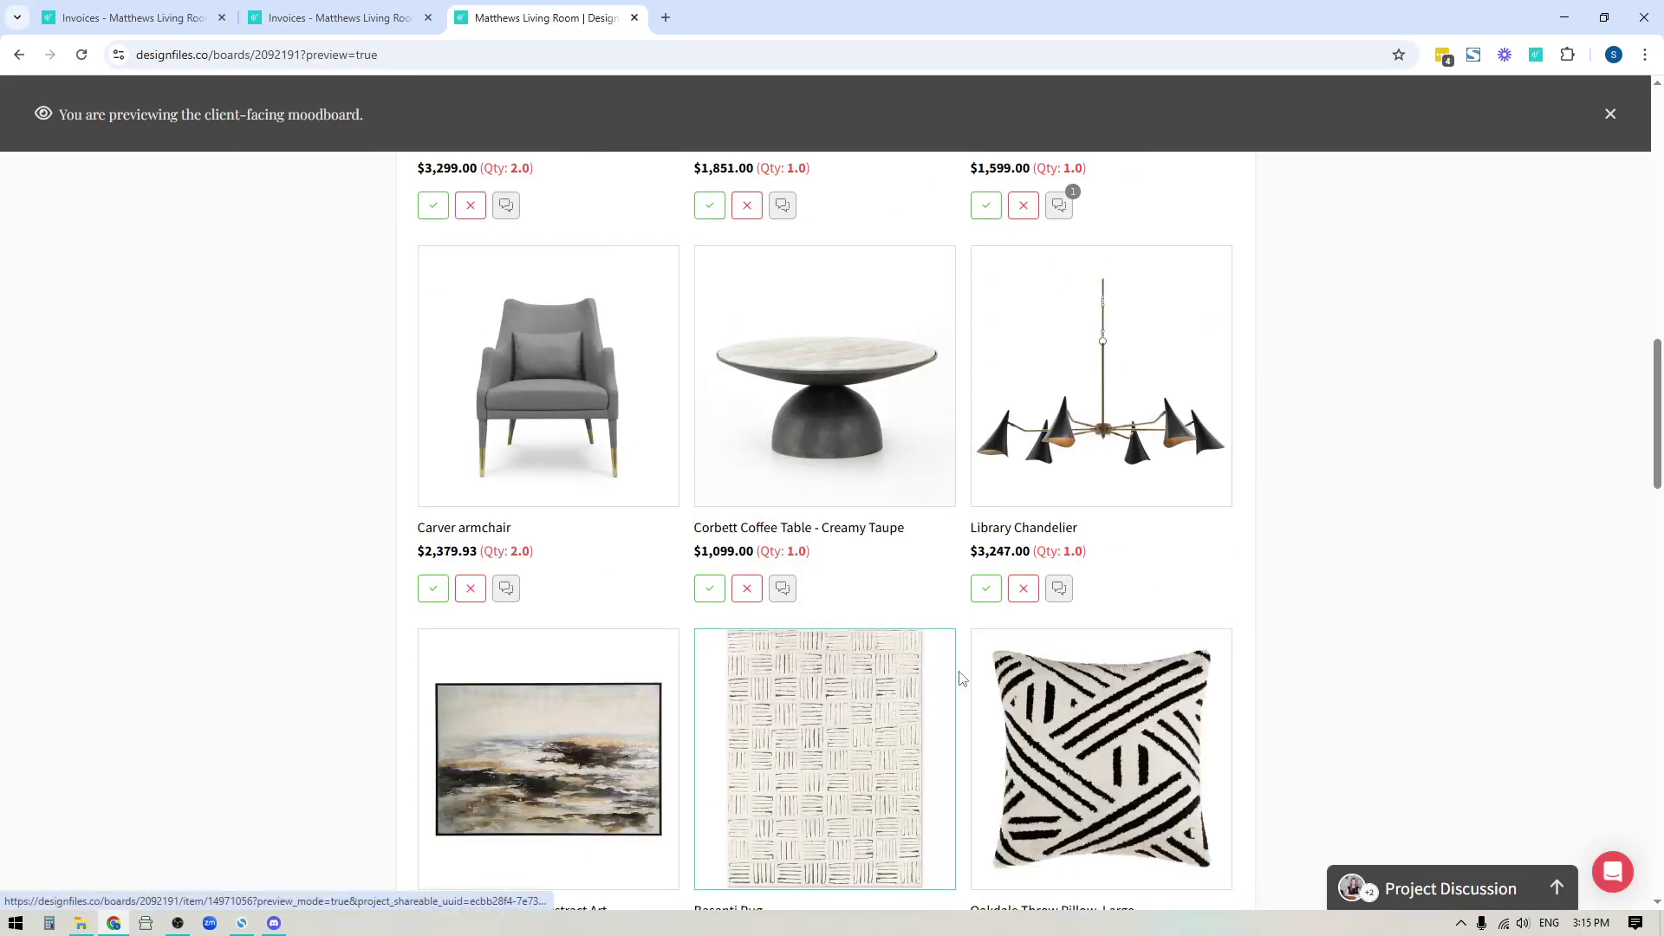
scroll(1310, 652, up, 12)
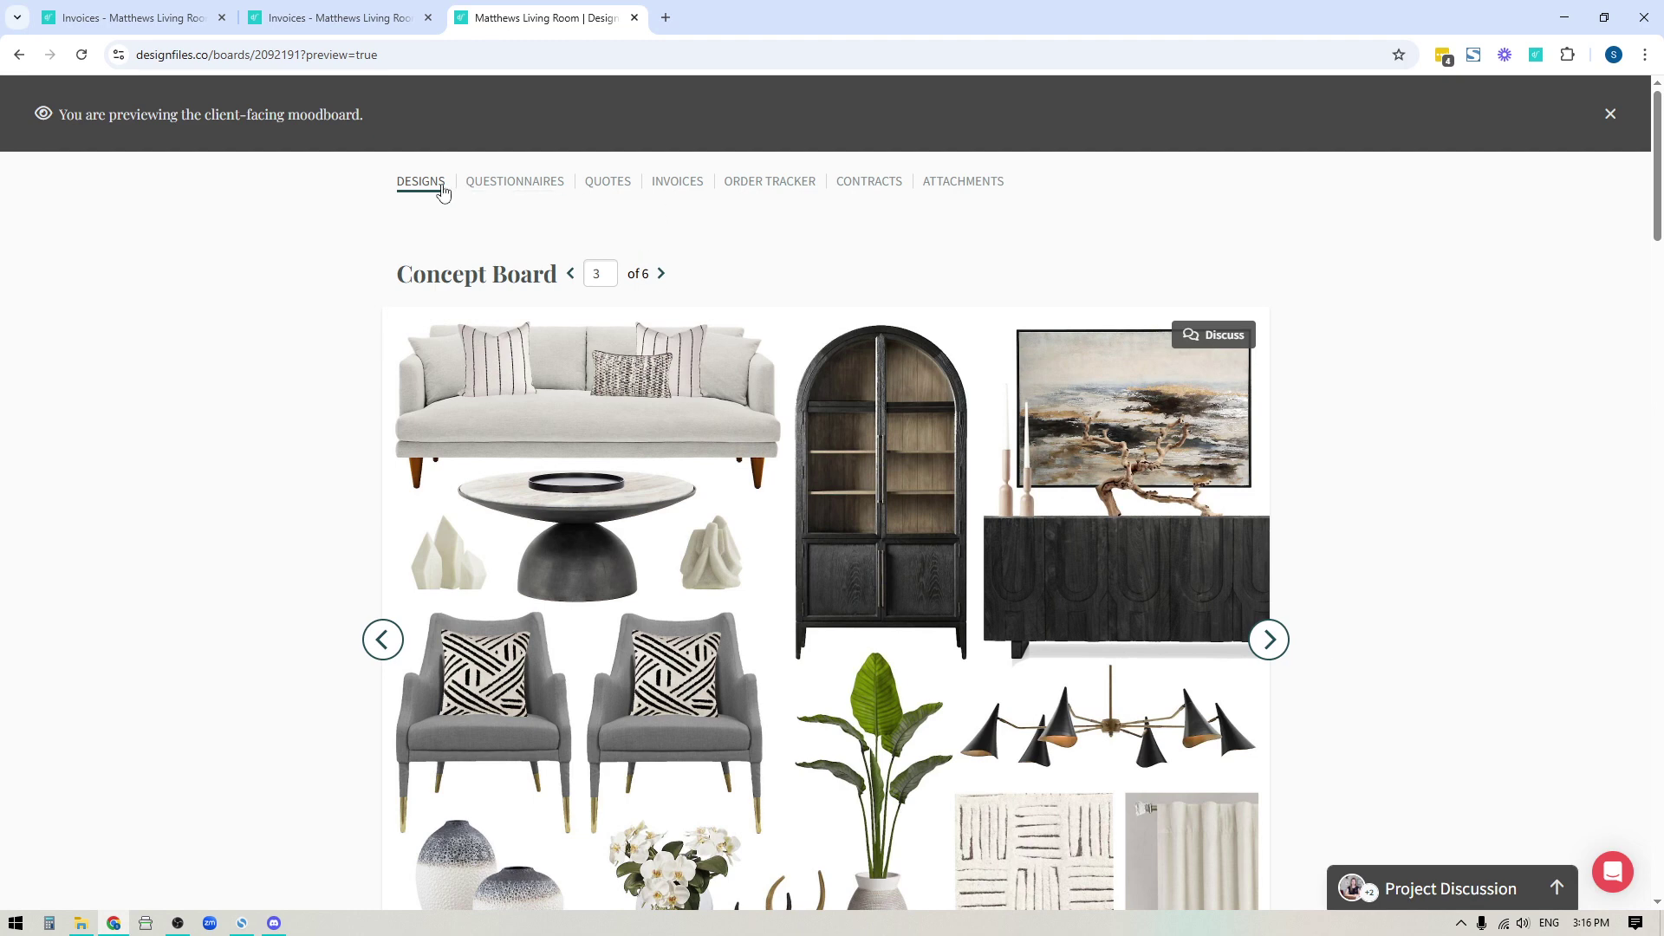
Step: Review the client-facing order tracker and approved quote 308, then return to the four-board Designs list
click(767, 186)
scroll(858, 527, down, 3)
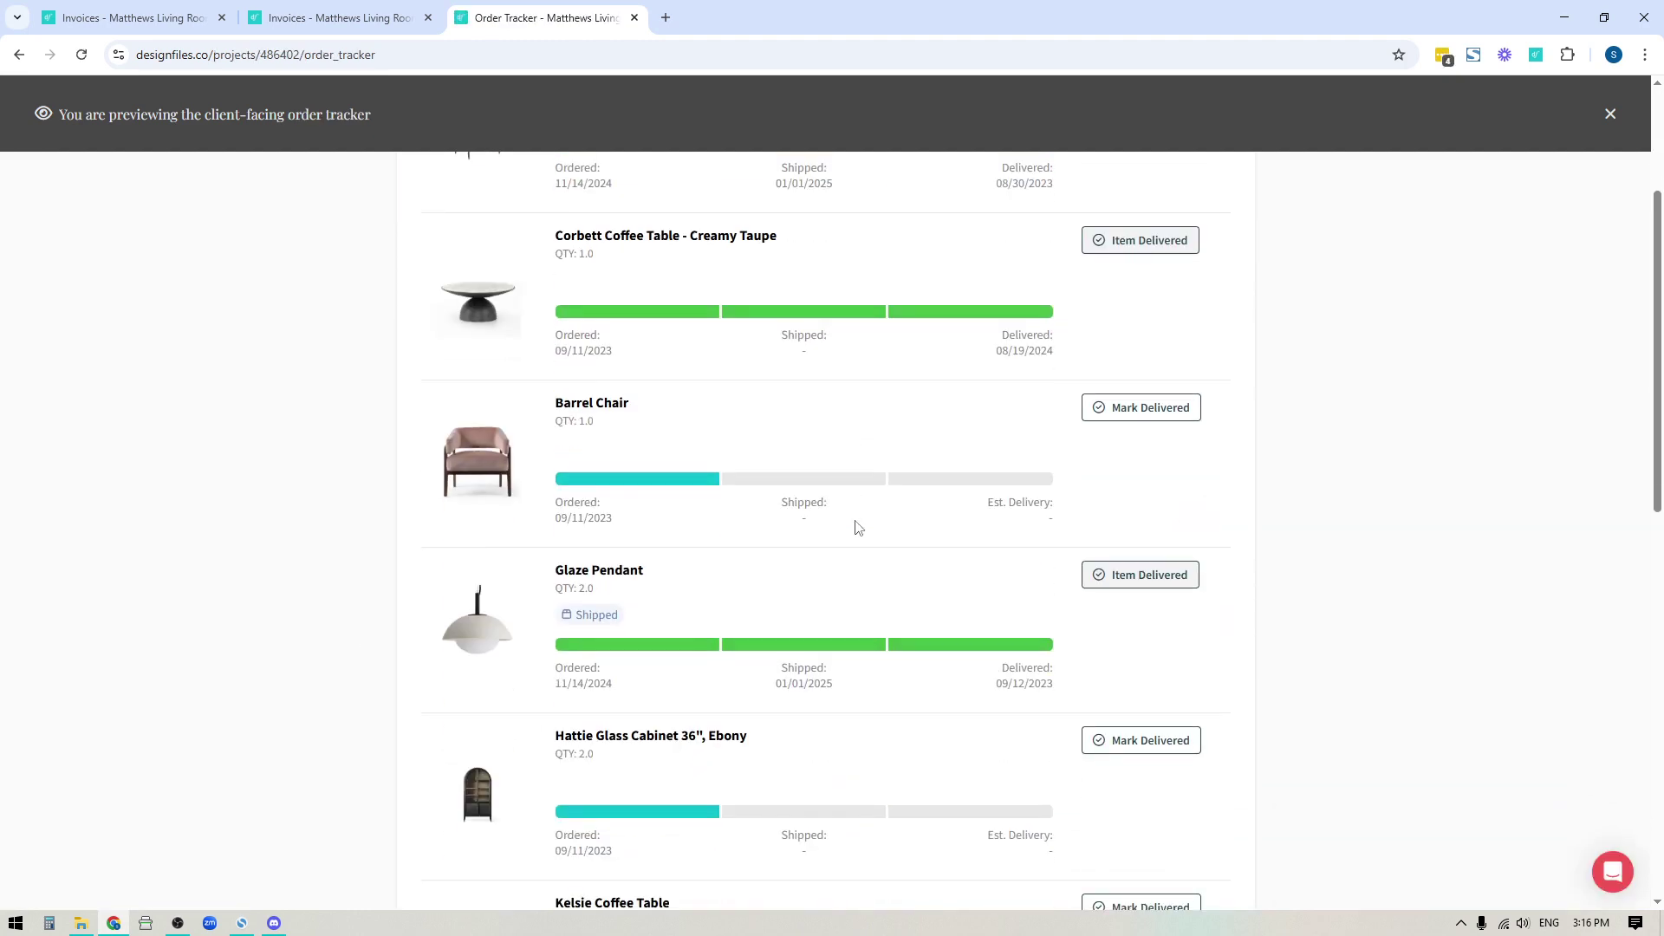
scroll(858, 527, up, 3)
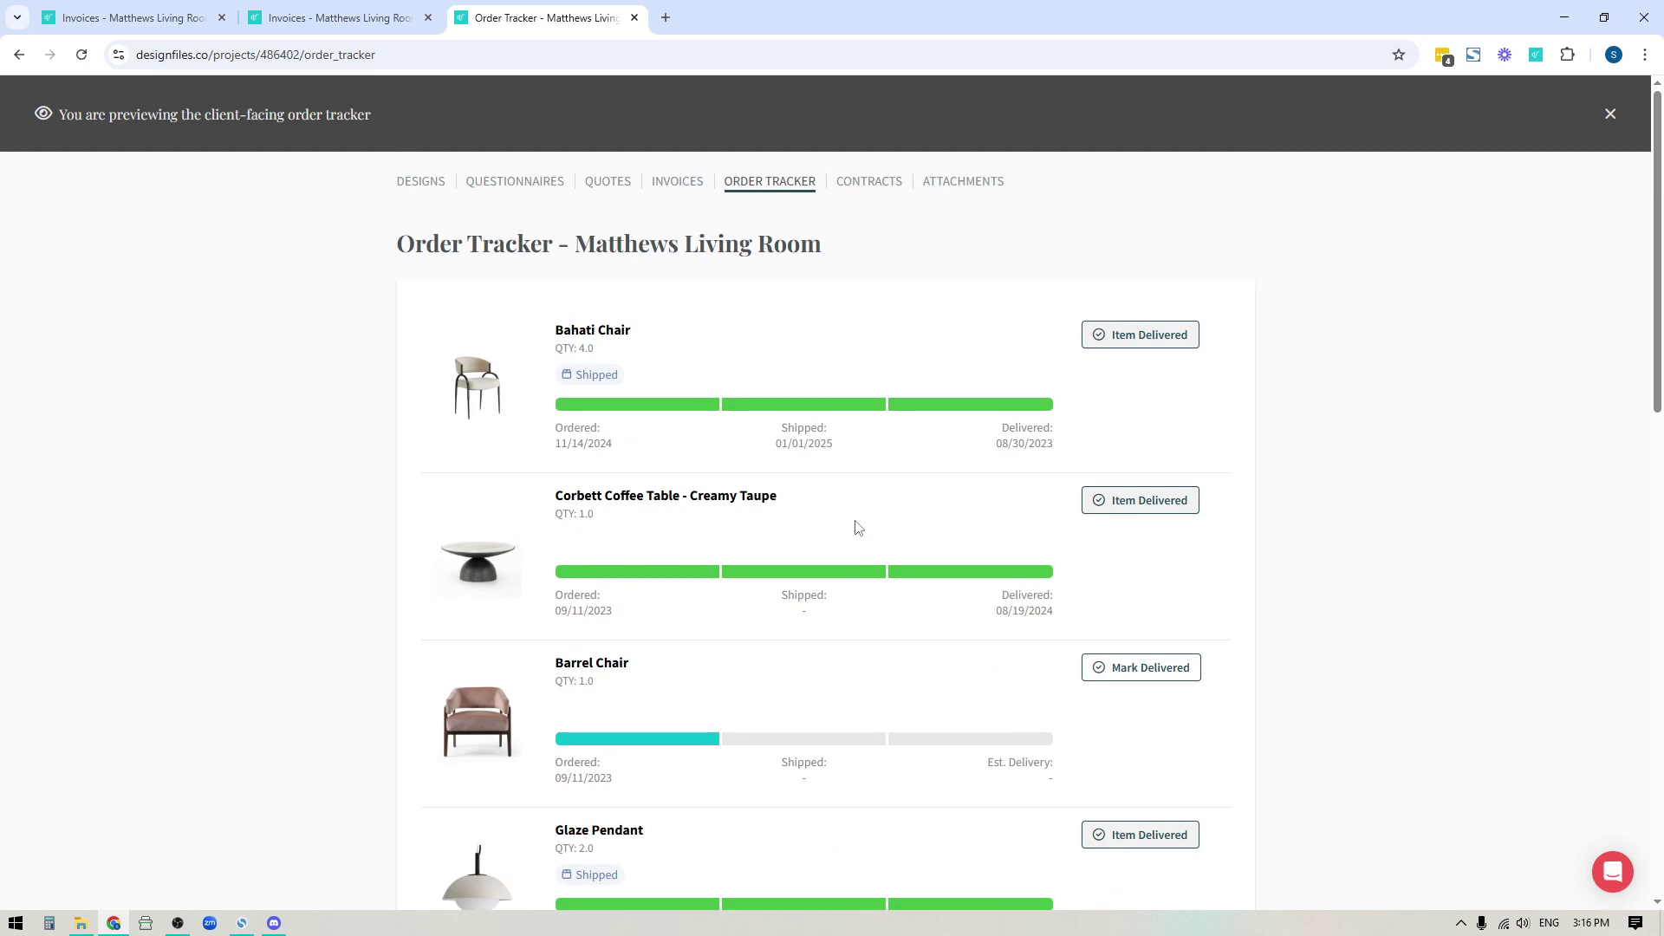
scroll(703, 544, down, 4)
scroll(704, 544, up, 4)
click(617, 184)
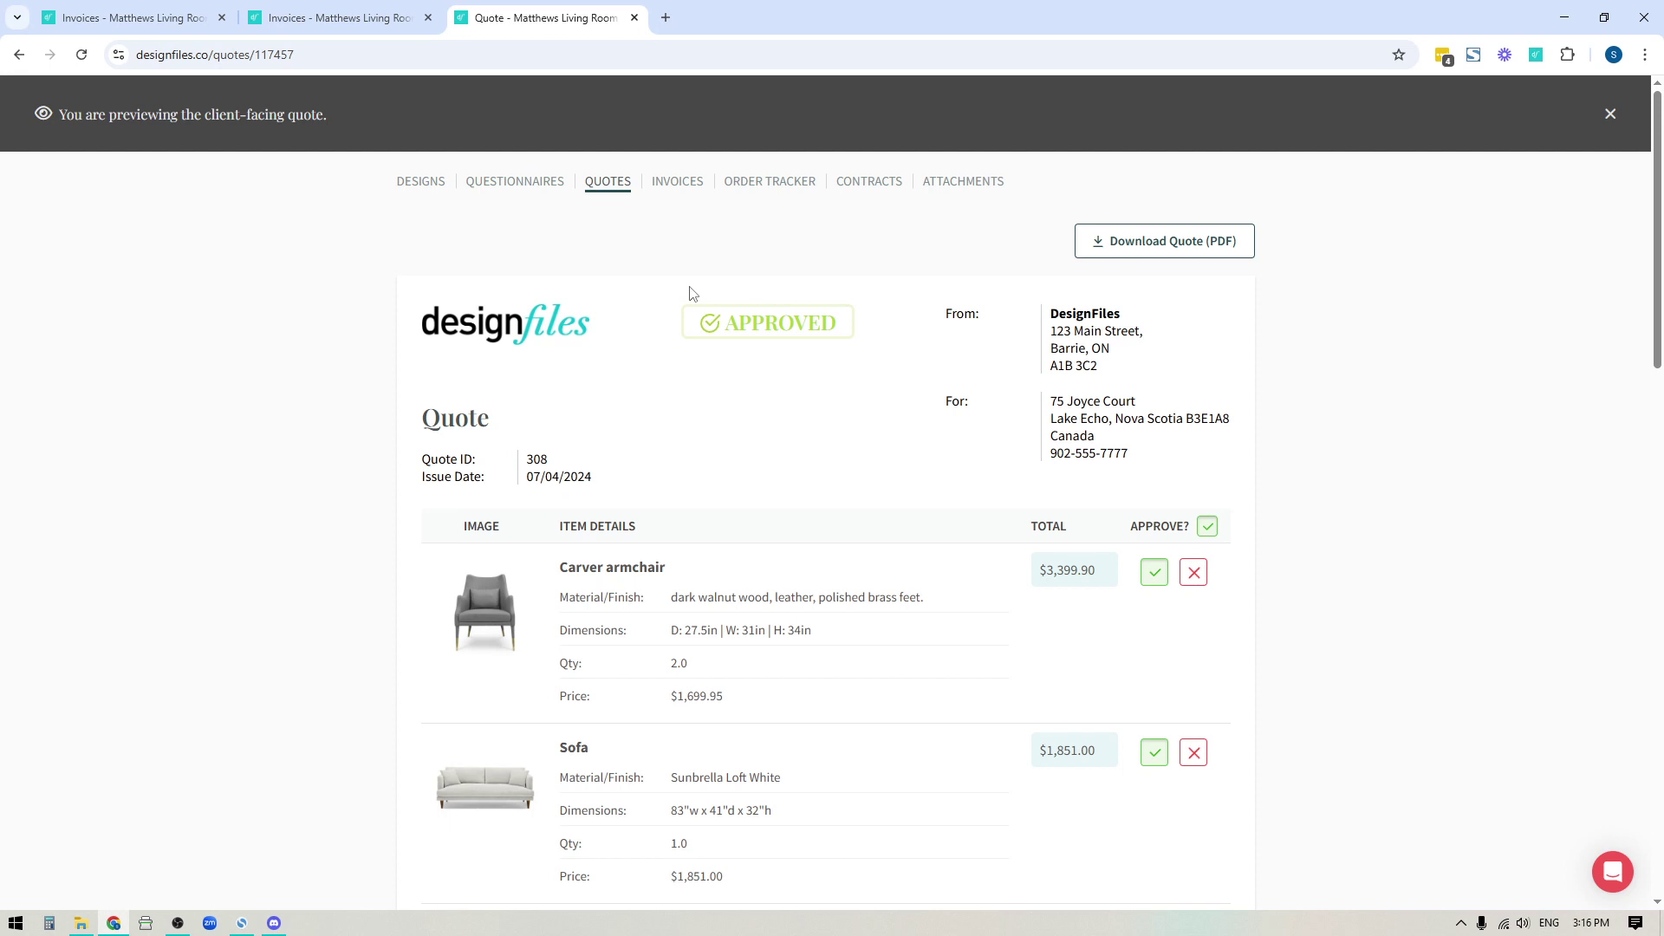
click(416, 184)
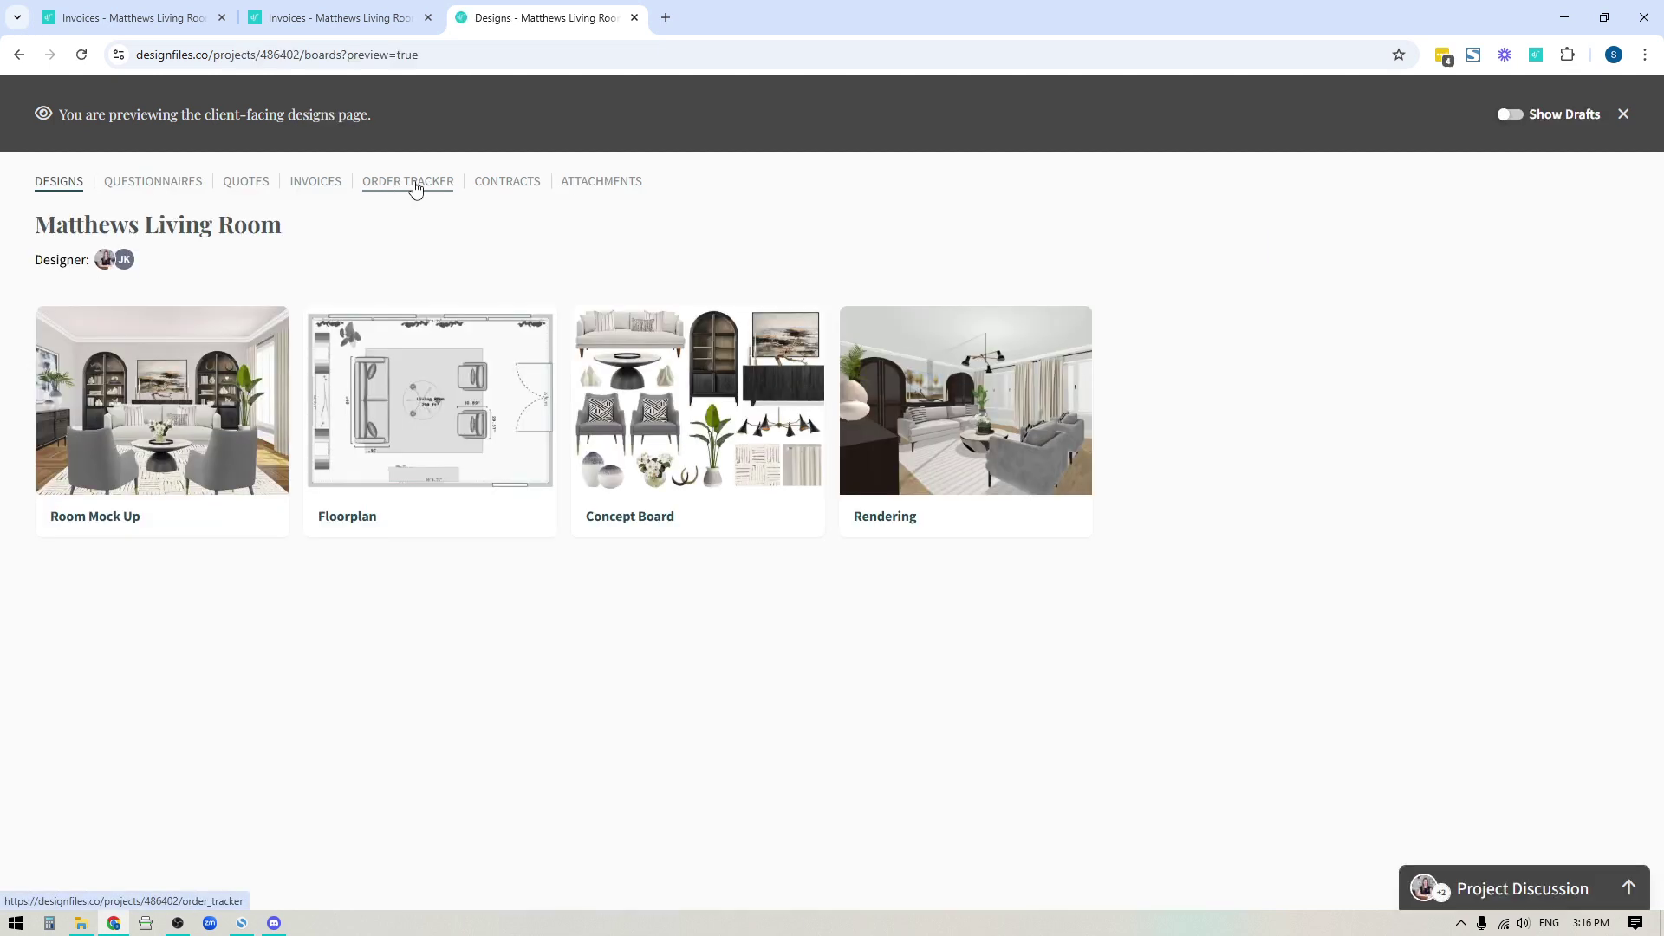